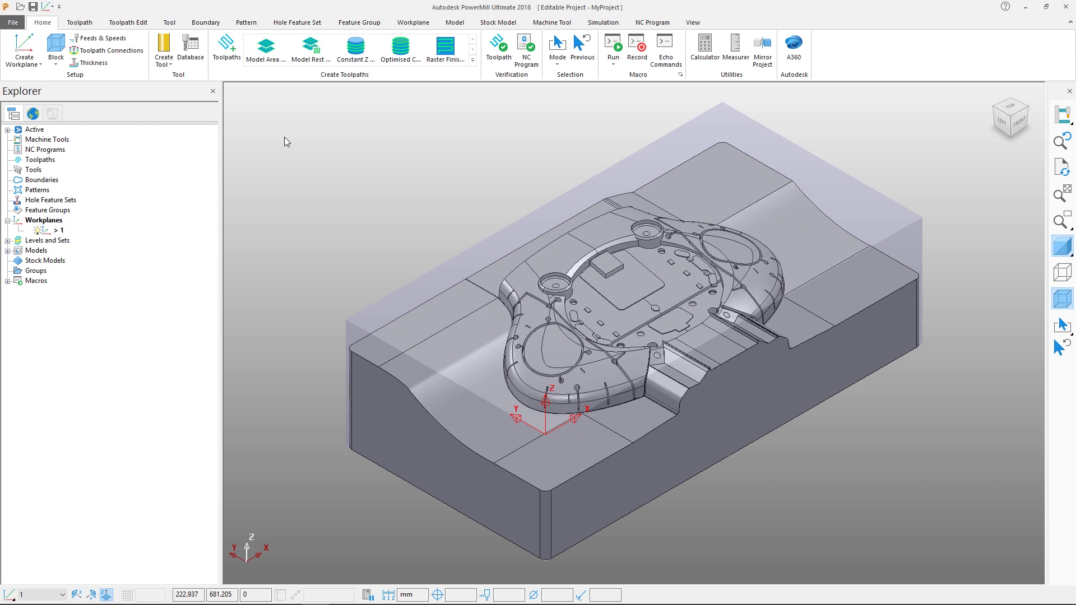
Step: Create a new end mill tool, named 1, in the project's Tools
click(31, 173)
right_click(31, 175)
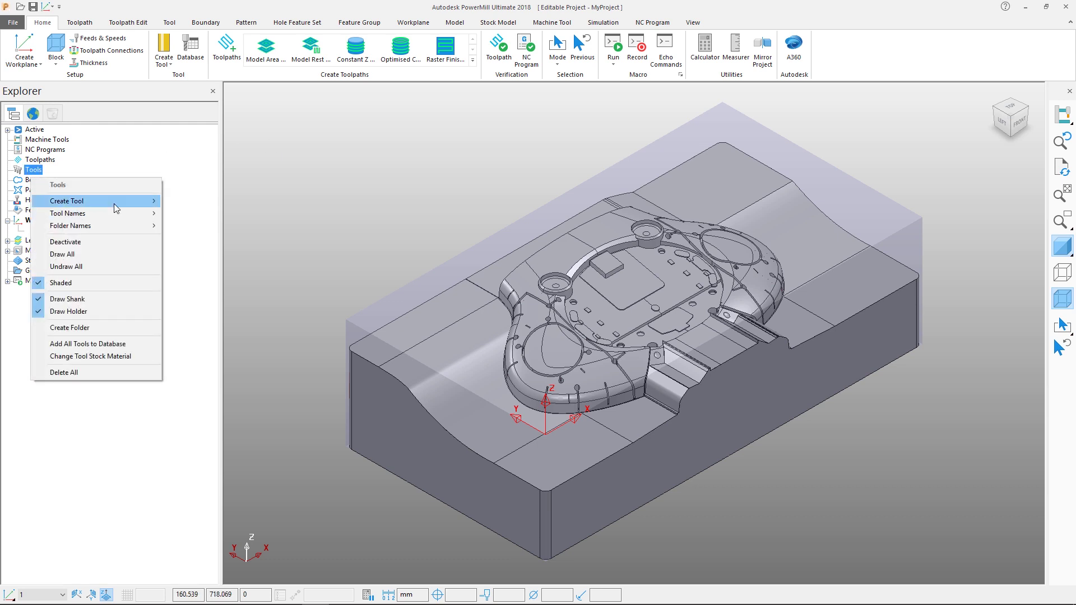
mouse_move(114, 203)
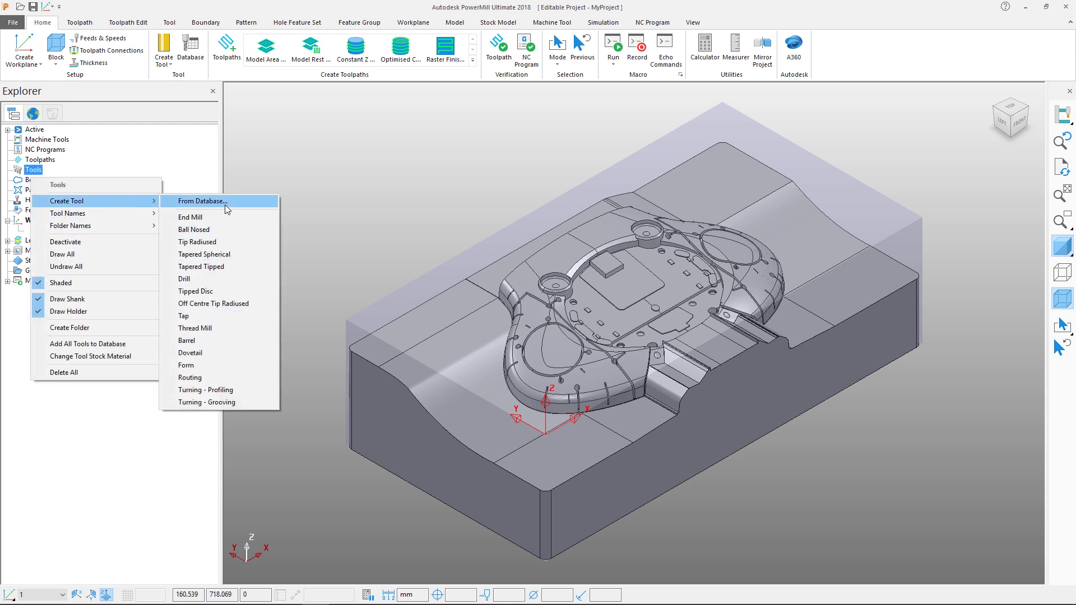
click(164, 62)
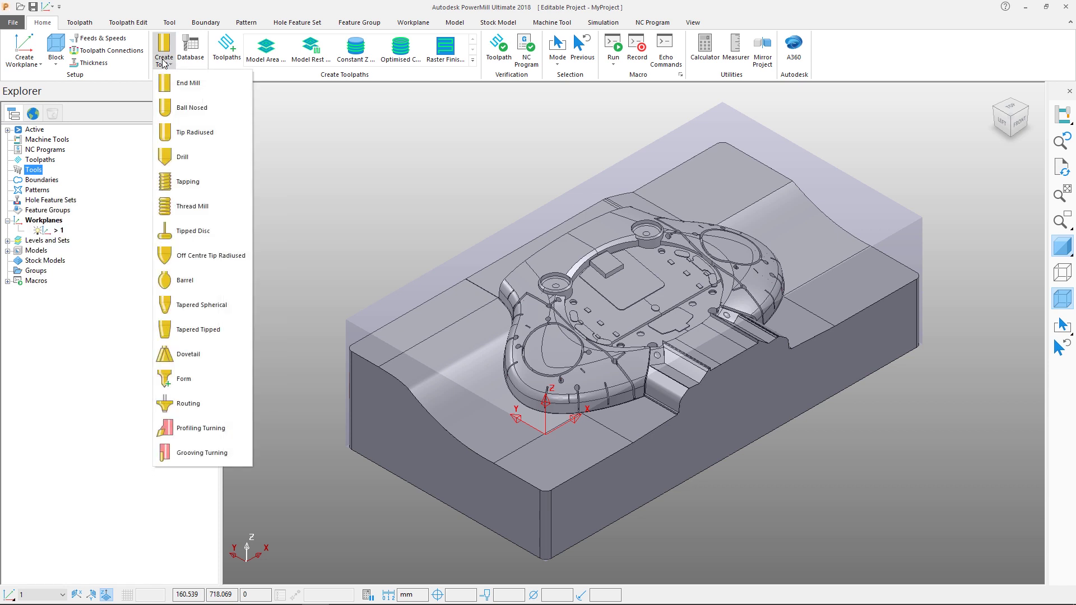
click(170, 23)
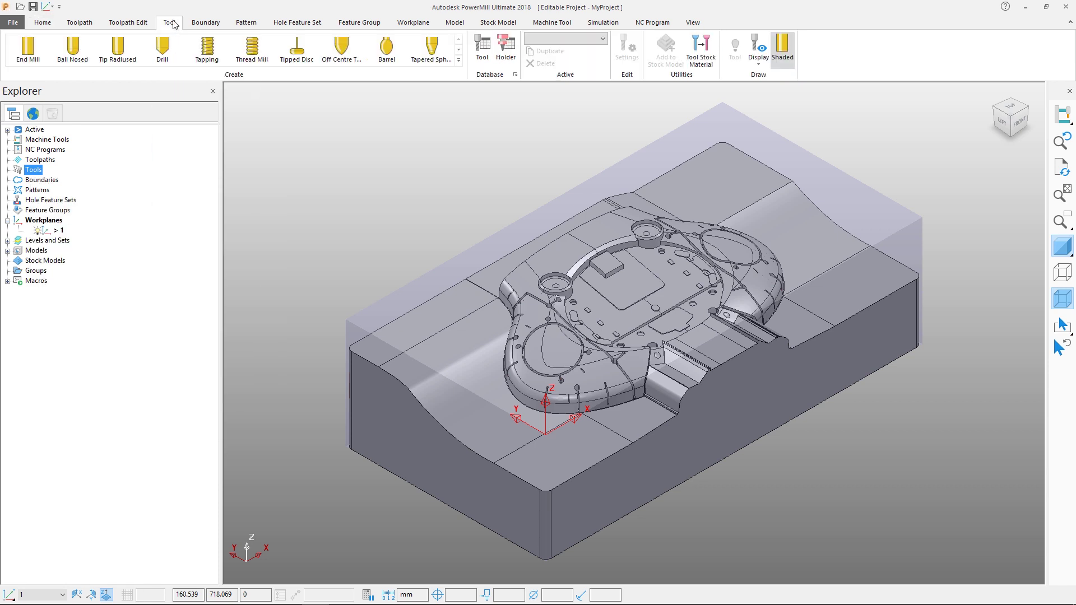
click(32, 52)
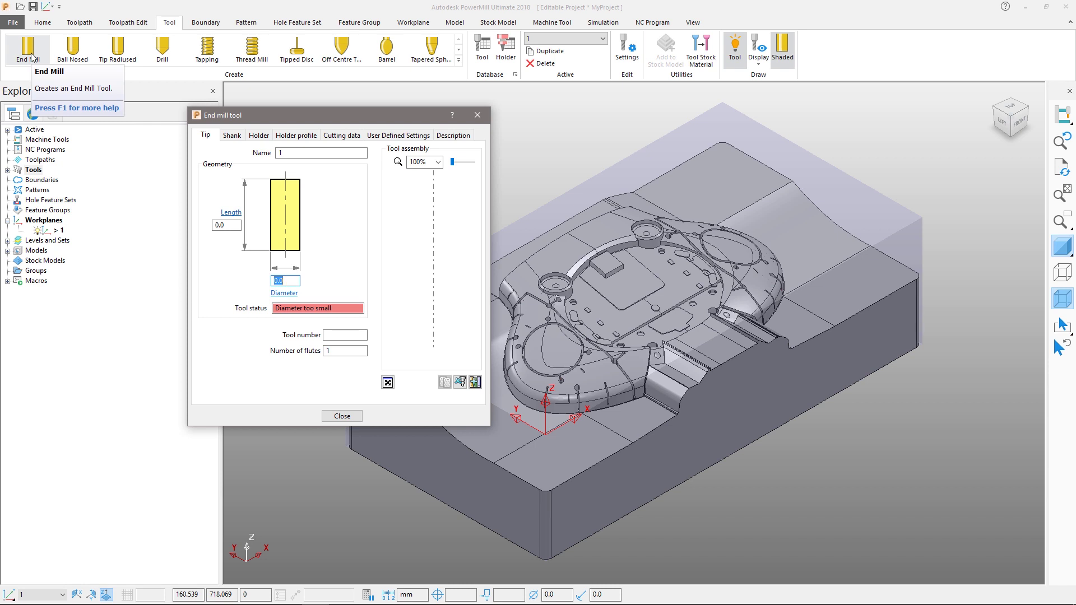
Step: Name the end mill EM20 with a 40 mm length and 20 mm diameter
click(290, 151)
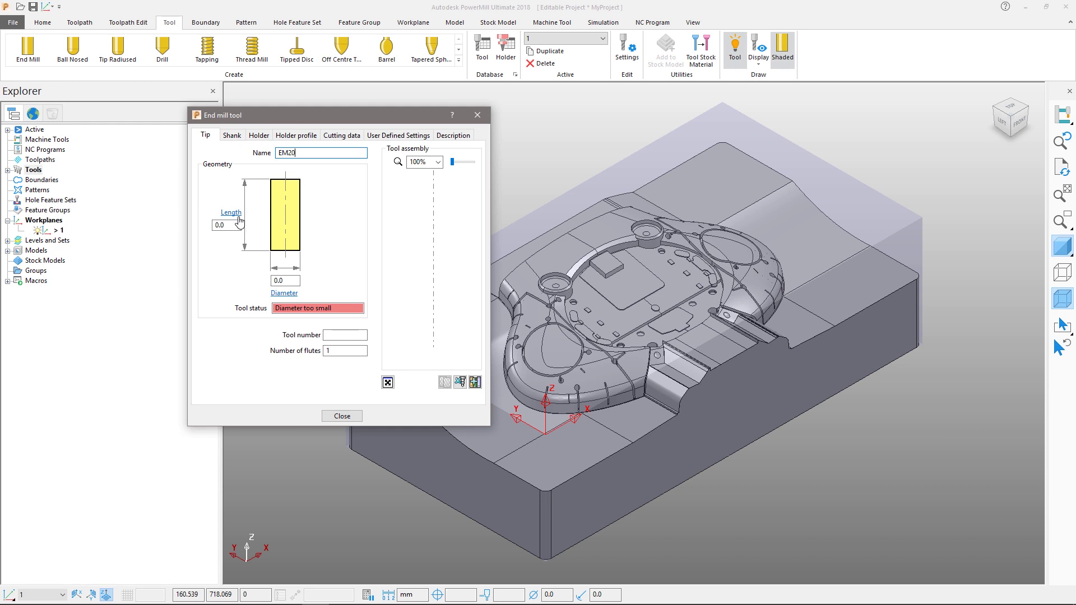
key(Tab)
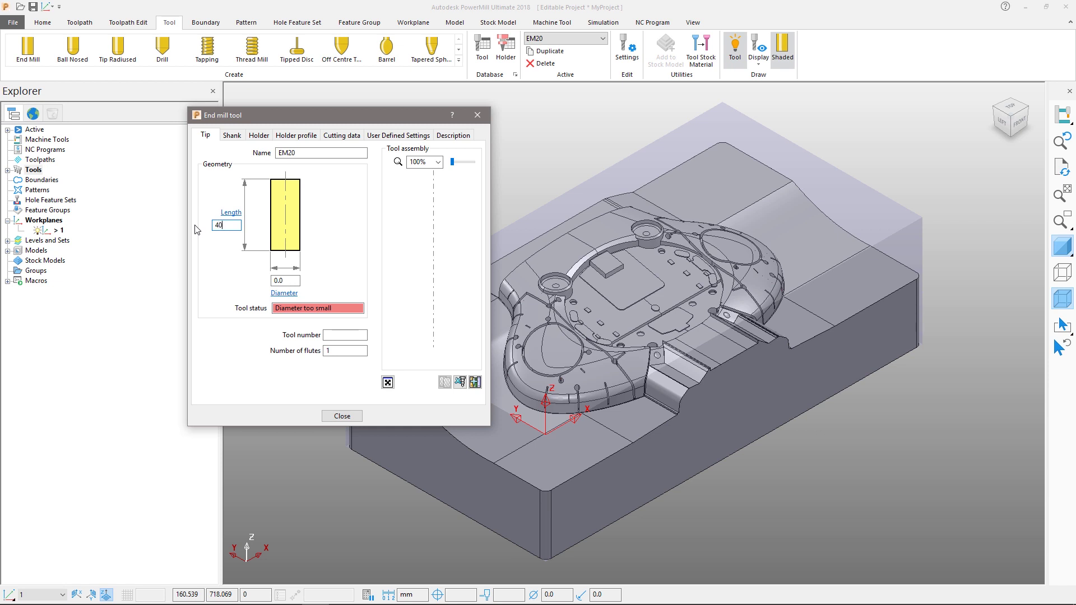
key(Tab)
text(20)
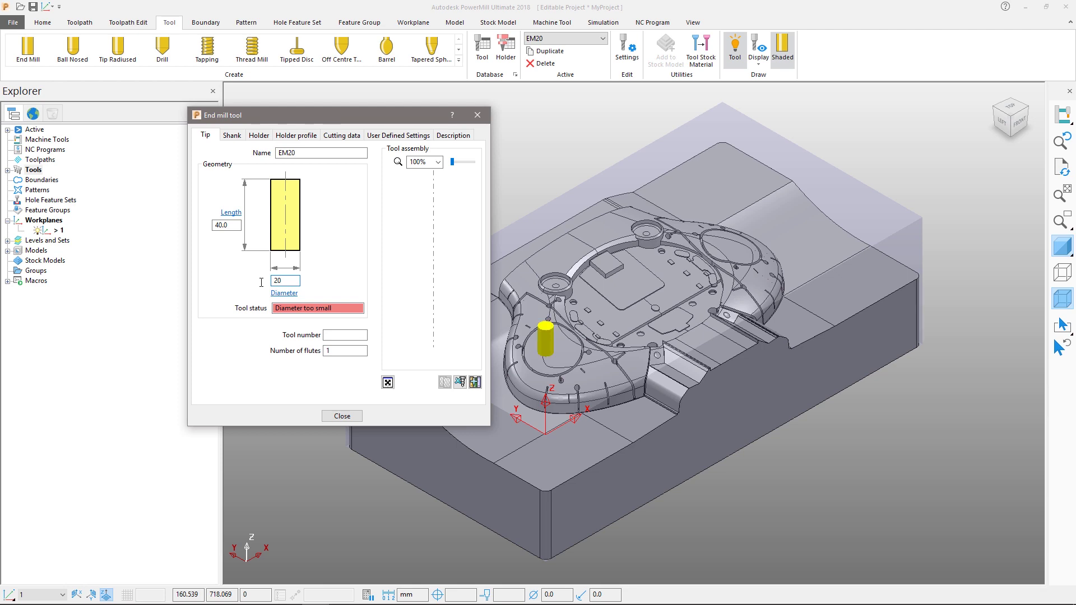
key(Tab)
middle_drag(631, 312, 710, 272)
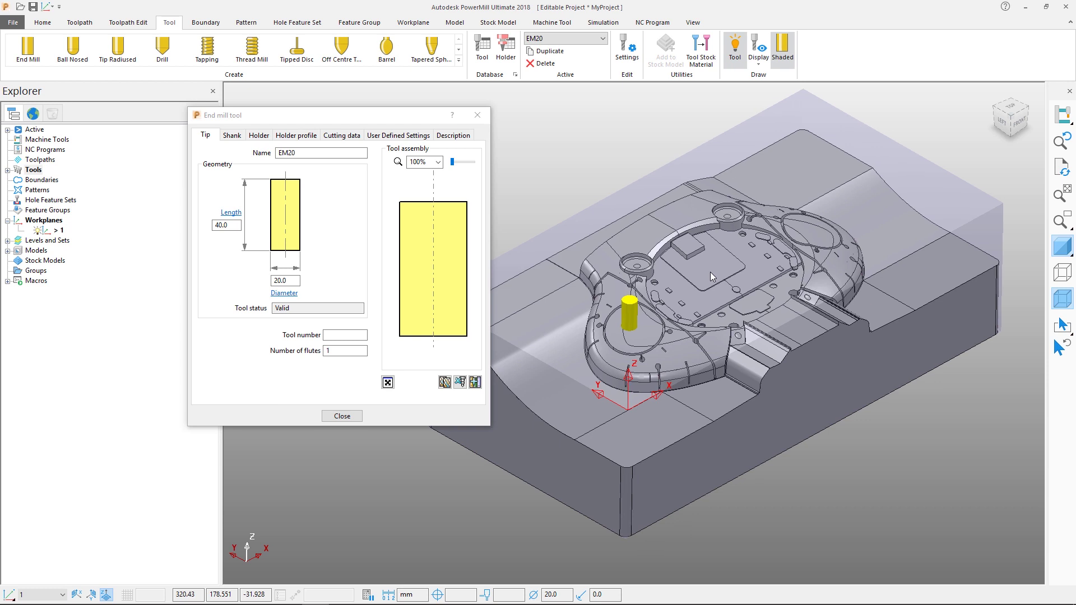
Step: Give the EM20 end mill 4 flutes
click(8, 170)
right_click(65, 180)
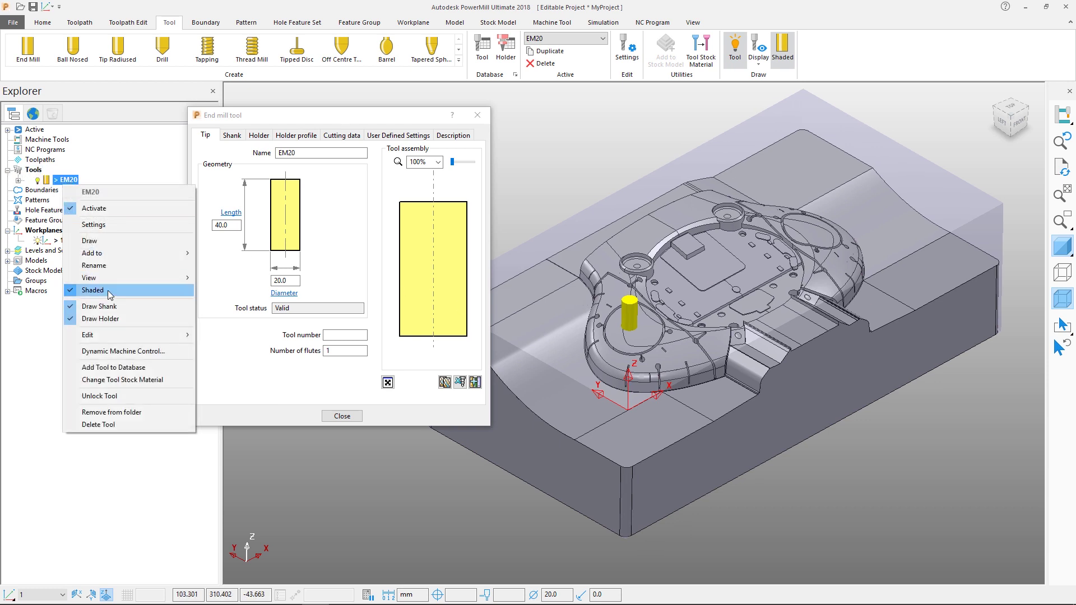
click(783, 52)
click(783, 51)
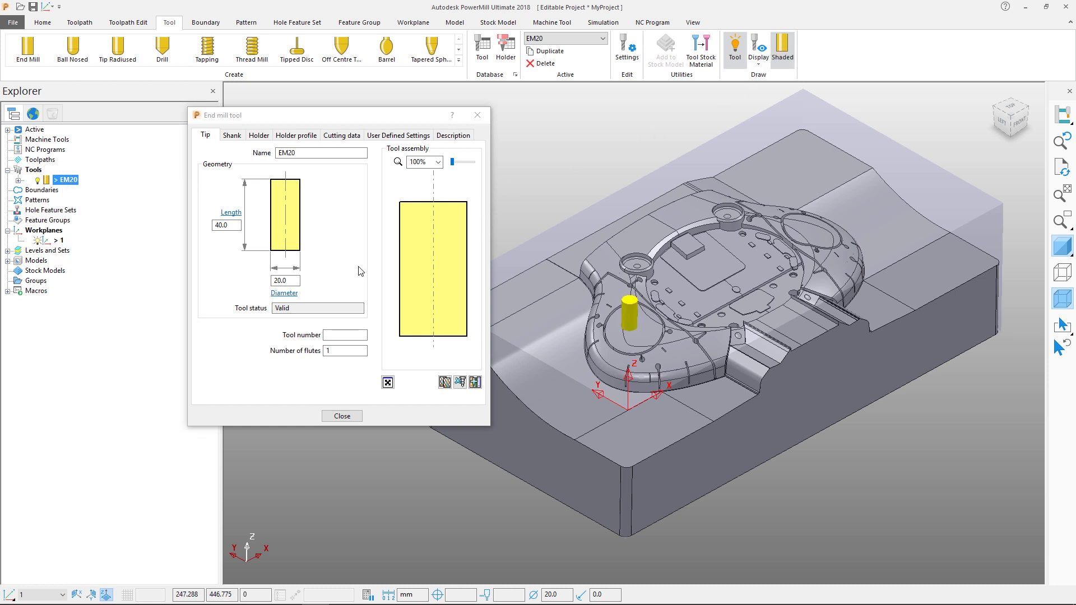
click(293, 353)
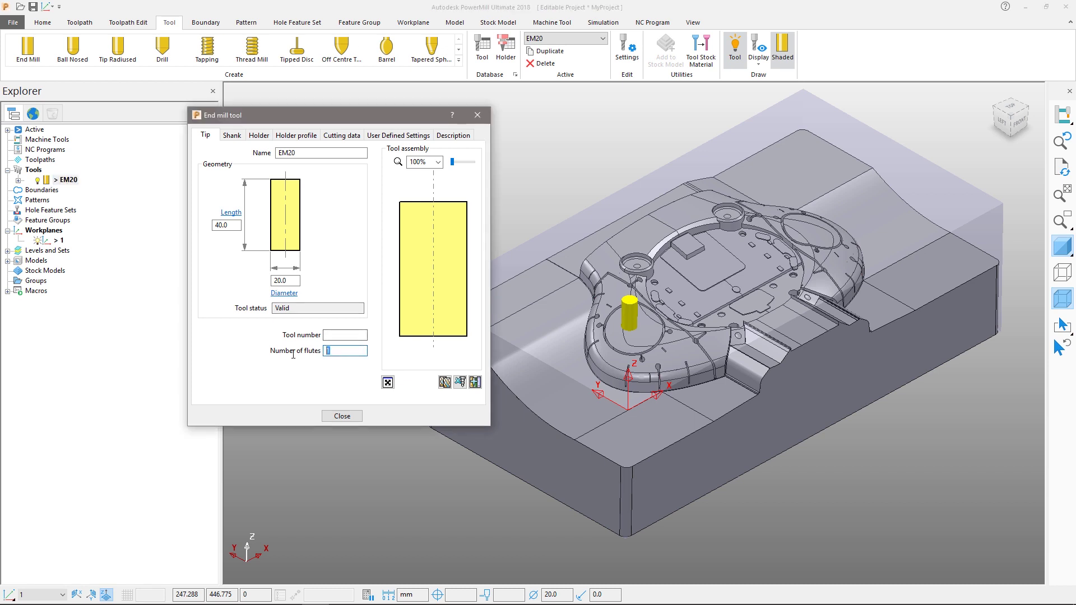
key(Tab)
click(233, 136)
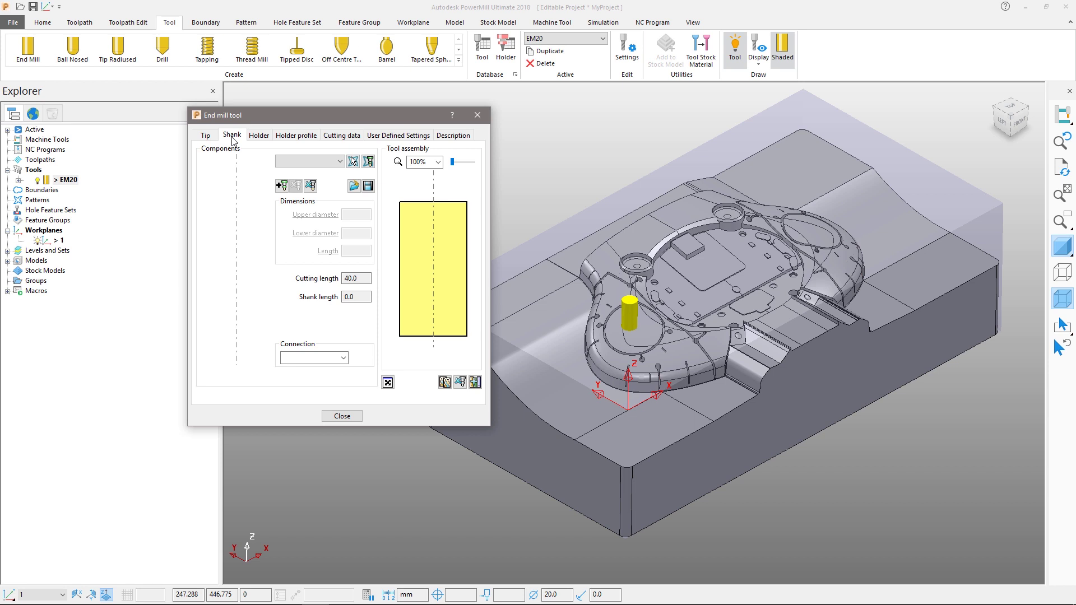
Step: Add a 20 mm diameter, 60 mm long shank component to EM20
click(281, 185)
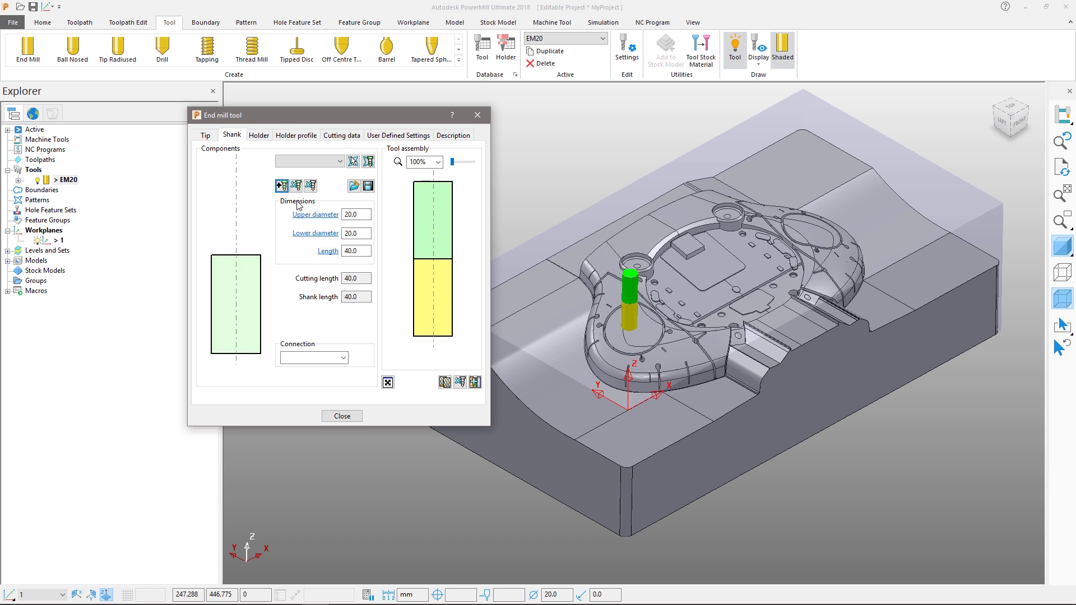
double_click(356, 250)
text(60)
key(Tab)
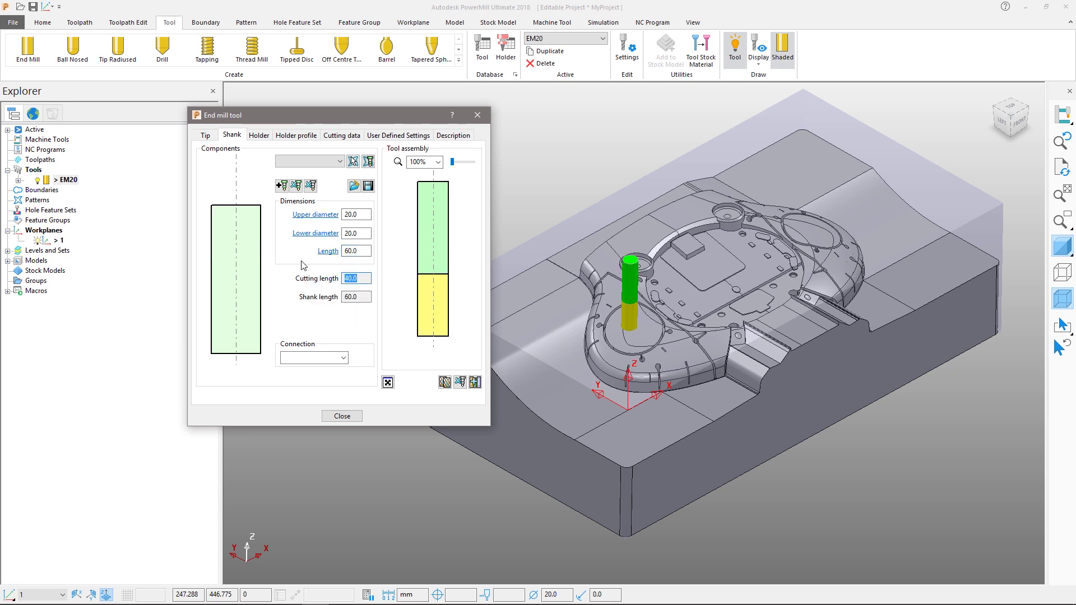
click(258, 135)
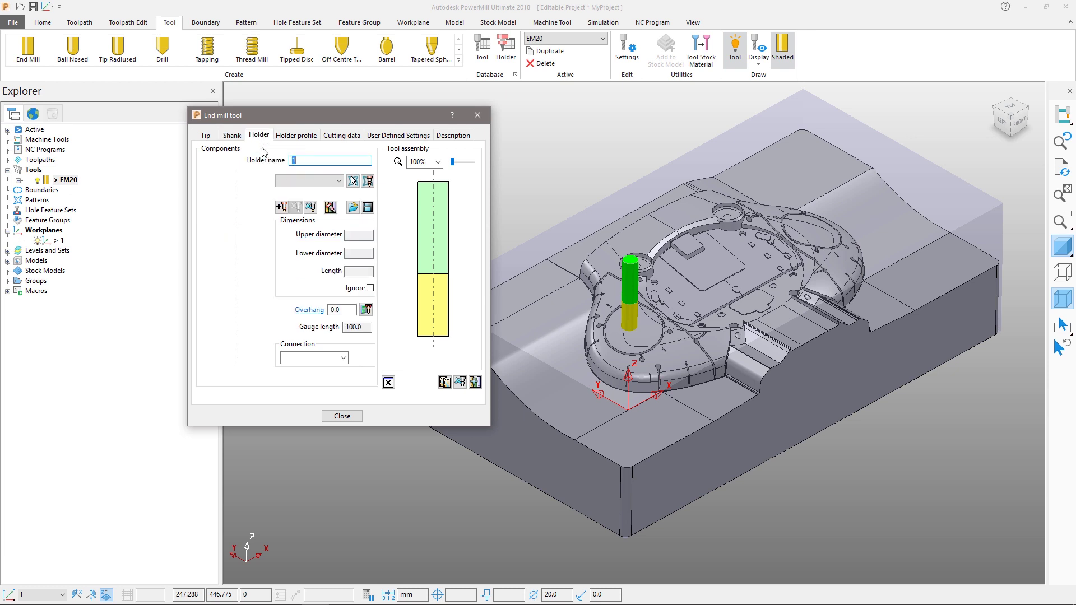
Step: Add a holder component to EM20 and enter its first diameter and length values
click(281, 207)
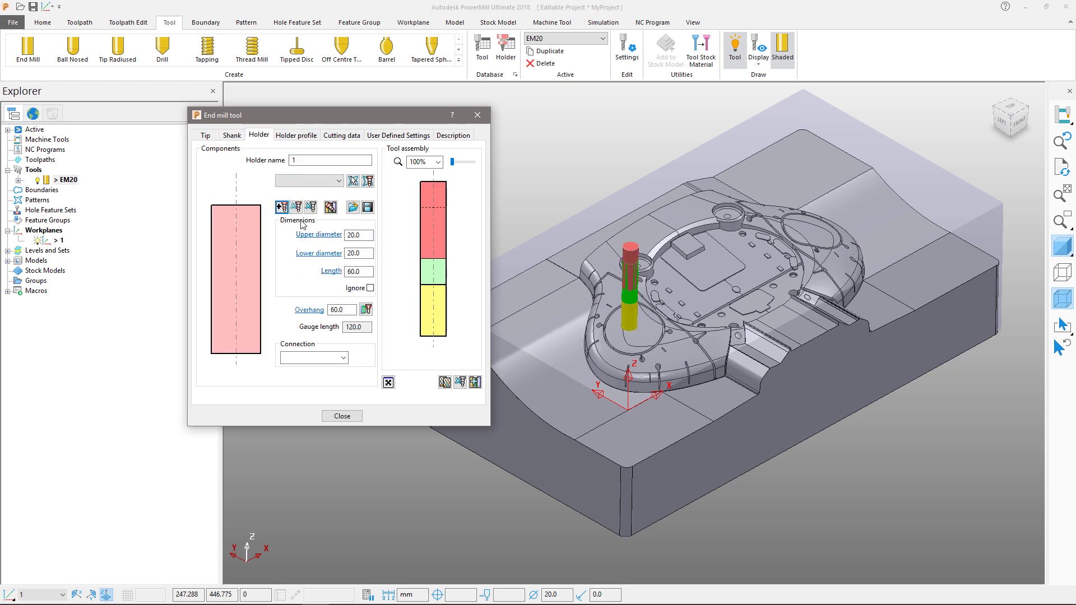
text(50)
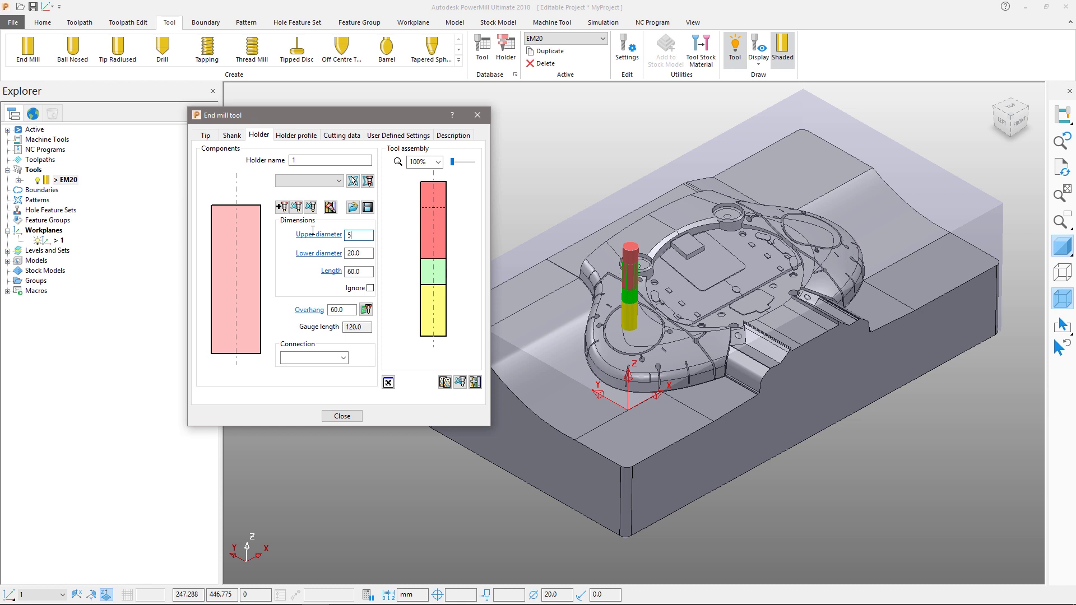
key(Tab)
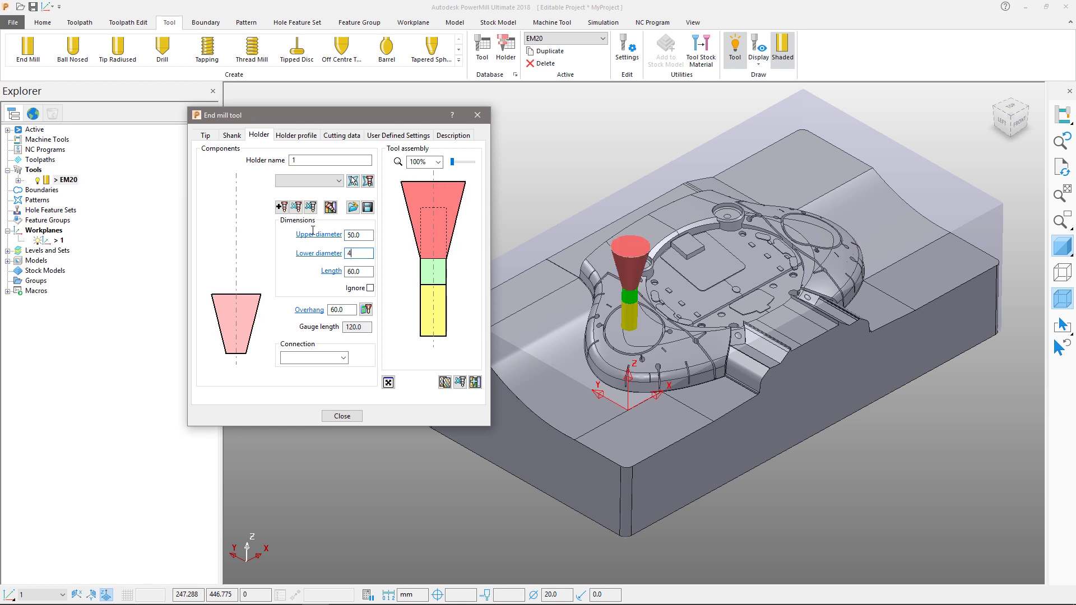
text(40)
key(Tab)
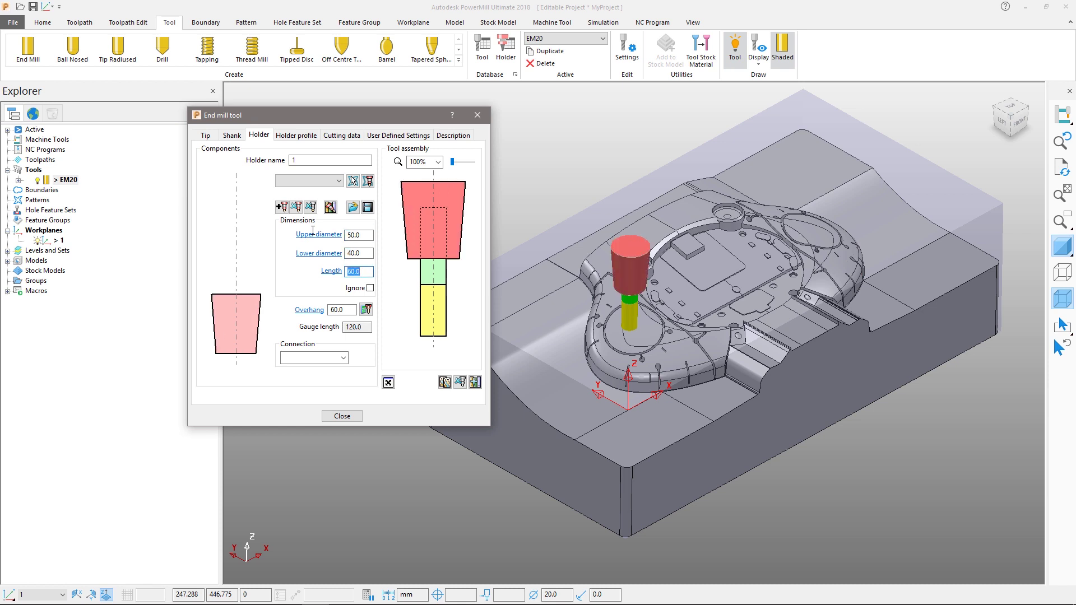
text(5)
key(Tab)
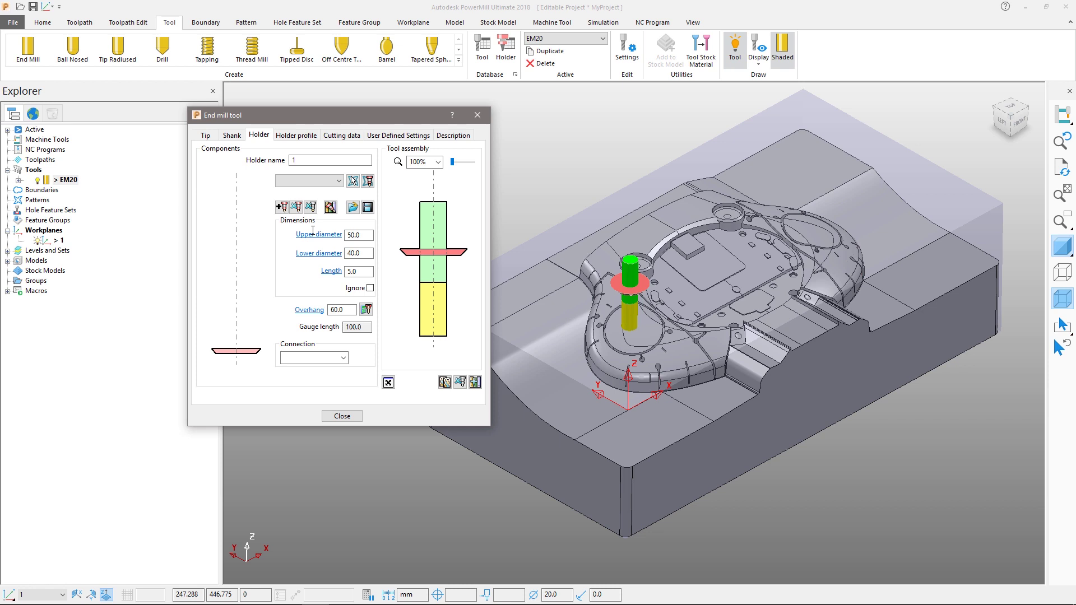
Step: Set the holder to 80 mm upper diameter, 50 mm lower diameter and 100 mm length, then close the dialog
click(306, 234)
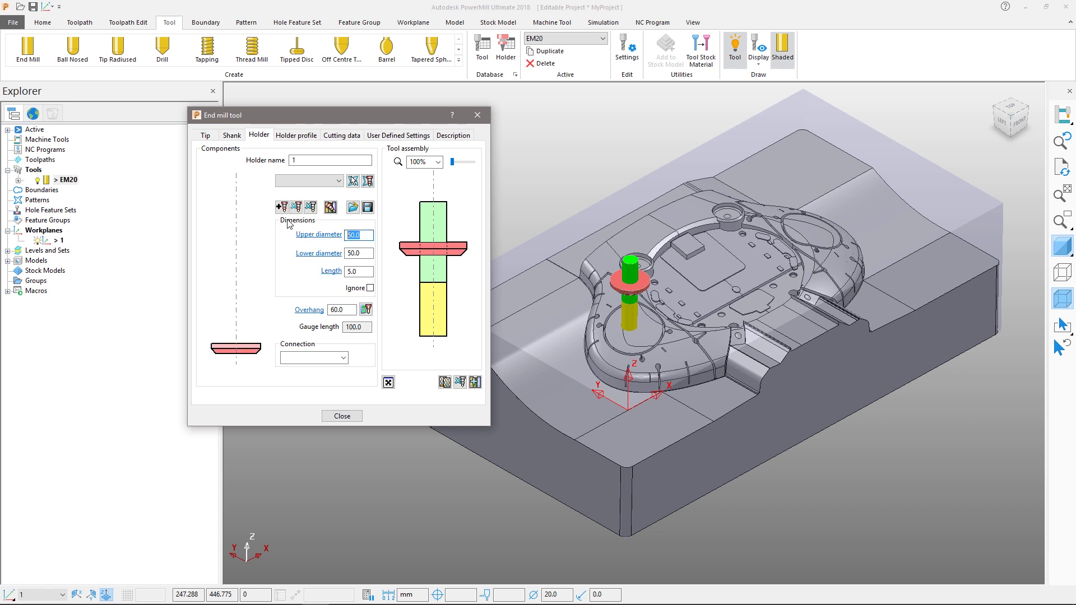
text(80)
key(Tab)
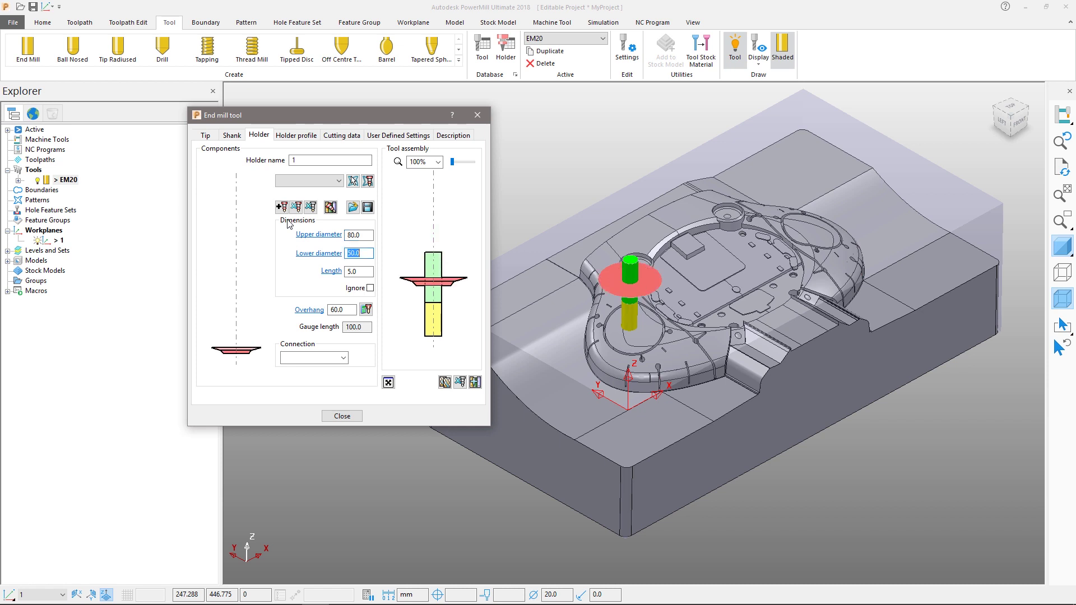
key(Tab)
key(Return)
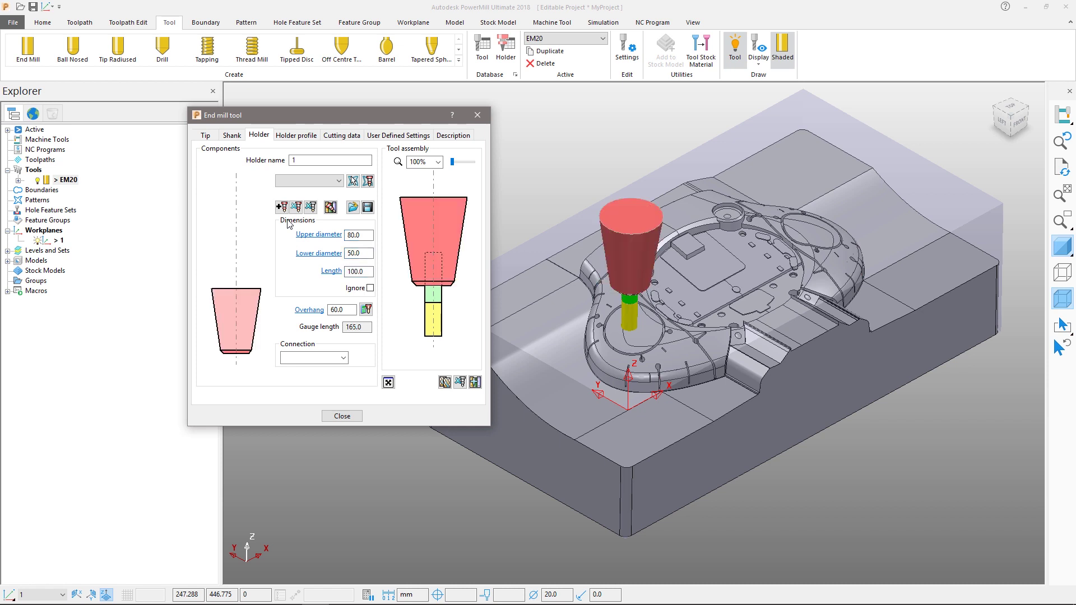
click(342, 416)
Step: View the active EM20 tool from a near-front angle and bring up the tool database search
middle_drag(505, 336, 627, 319)
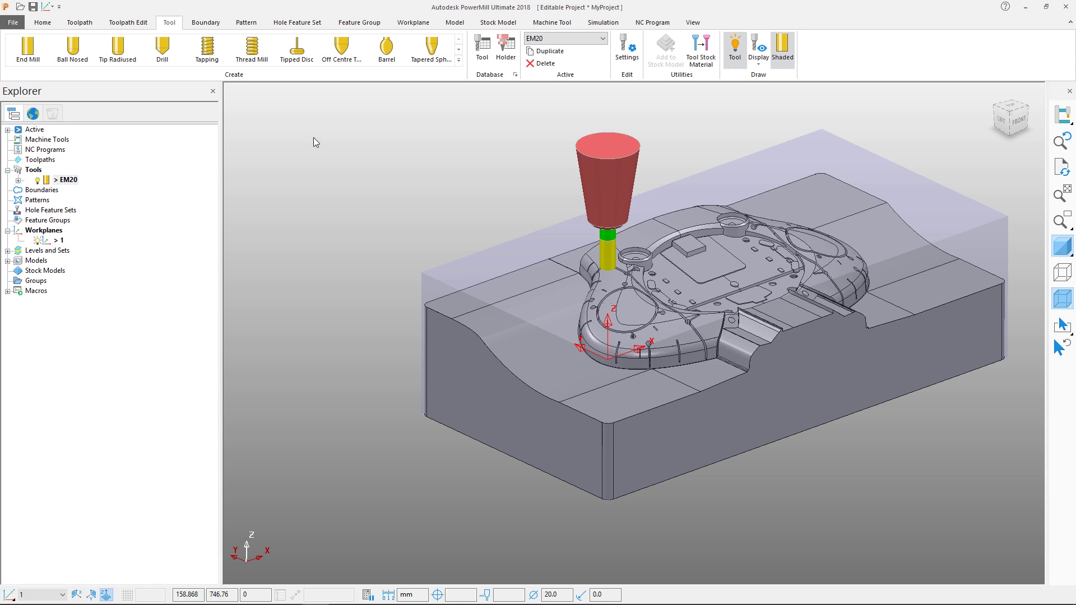
click(483, 50)
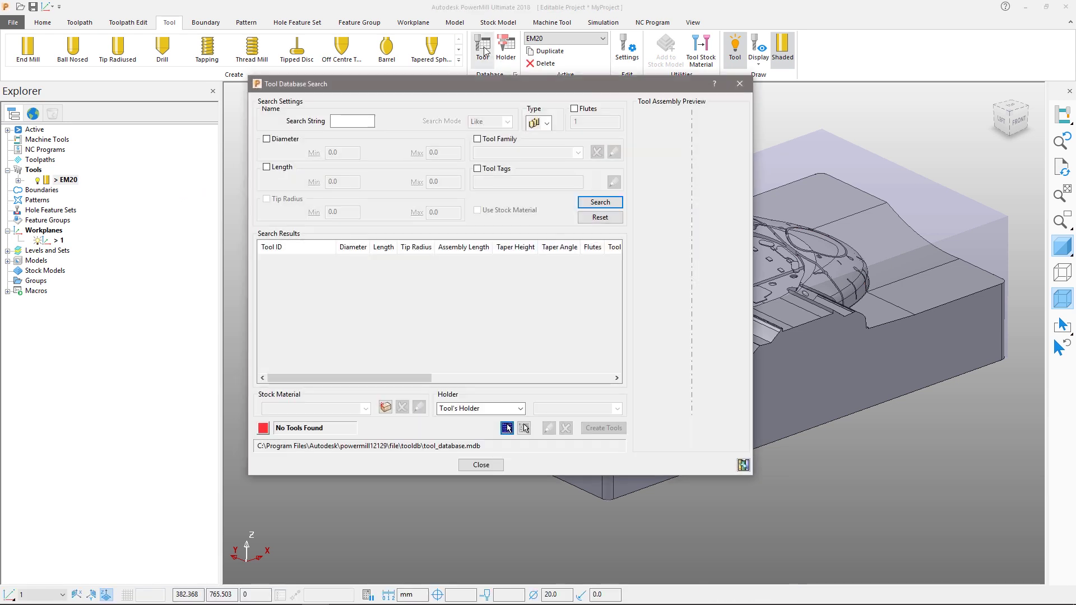
Step: Point the tool database at examples\tooldb\sample_tool_database.mdb in Database Manager
click(599, 203)
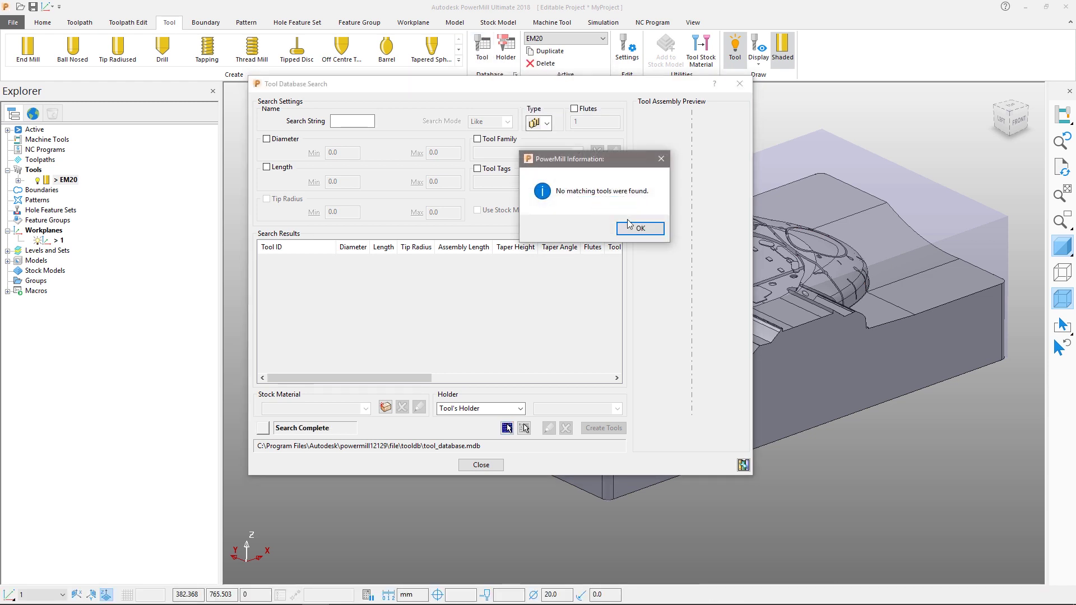
click(640, 229)
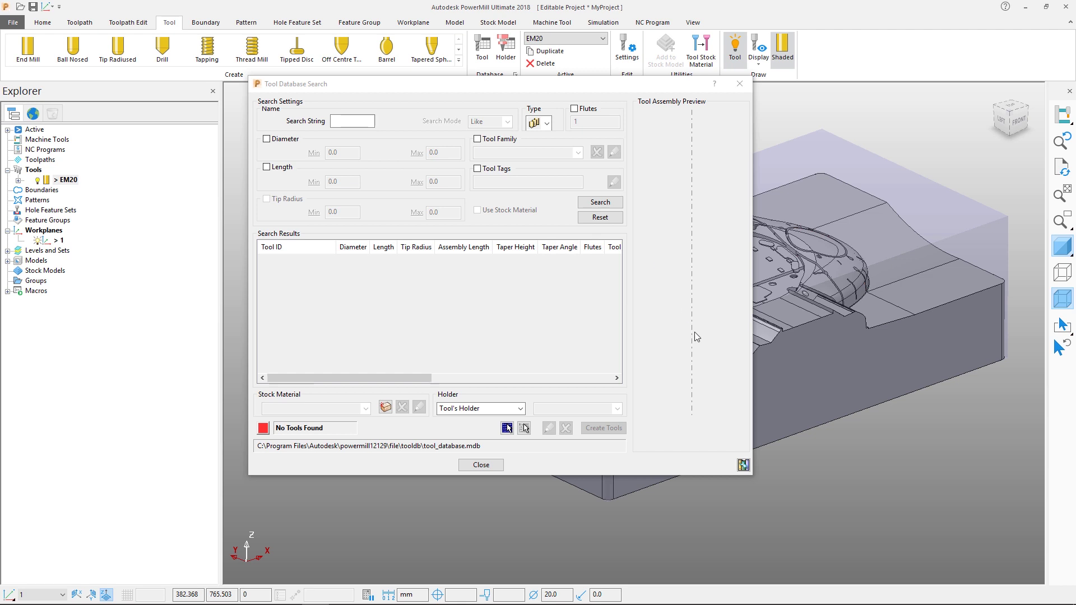
click(743, 465)
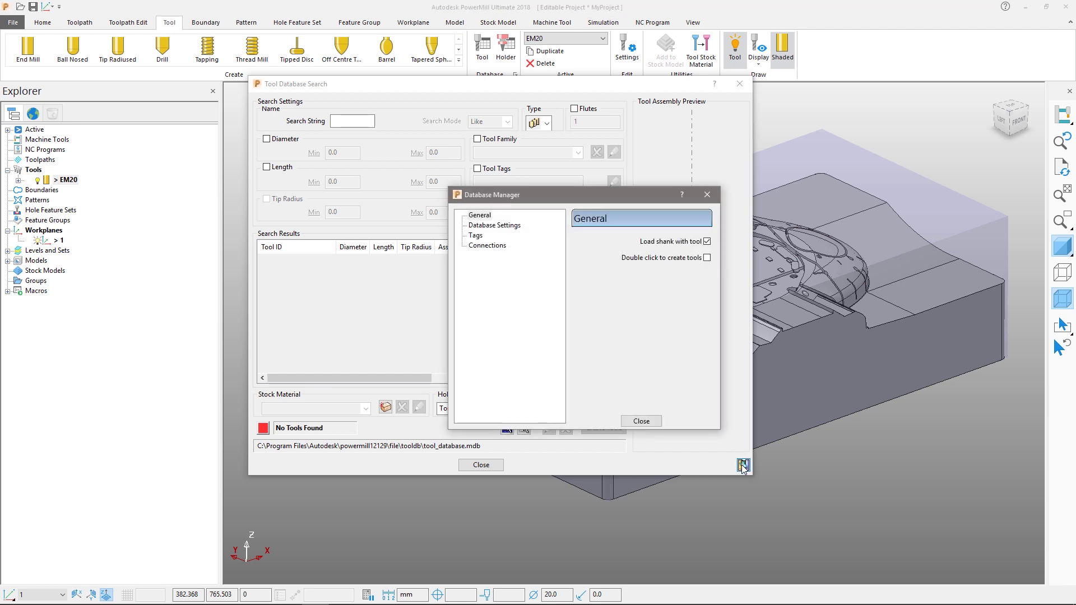
click(508, 226)
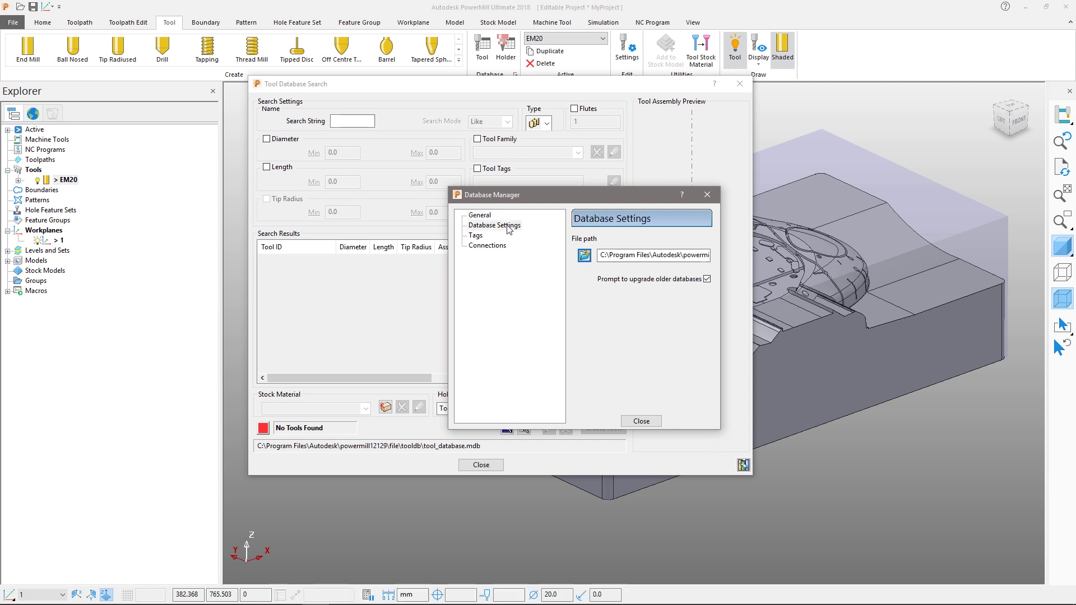
click(584, 256)
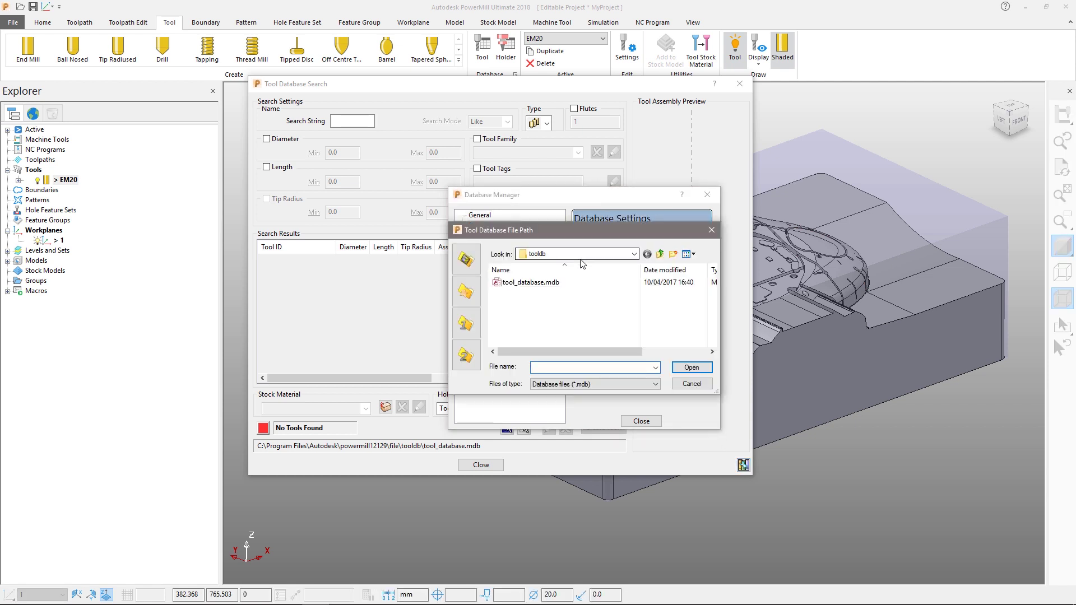
click(466, 291)
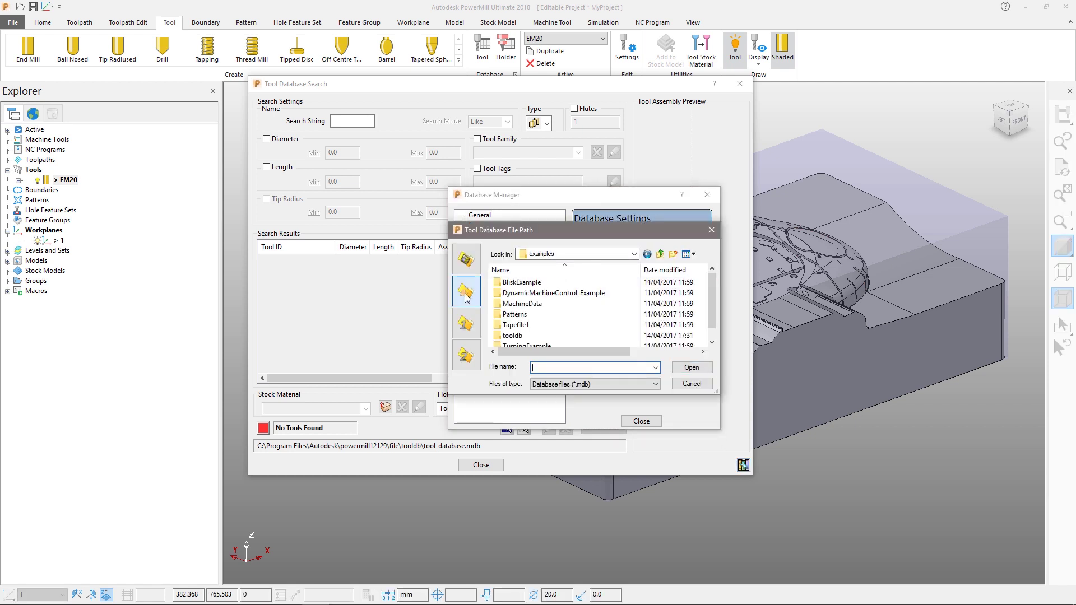
double_click(503, 336)
click(510, 286)
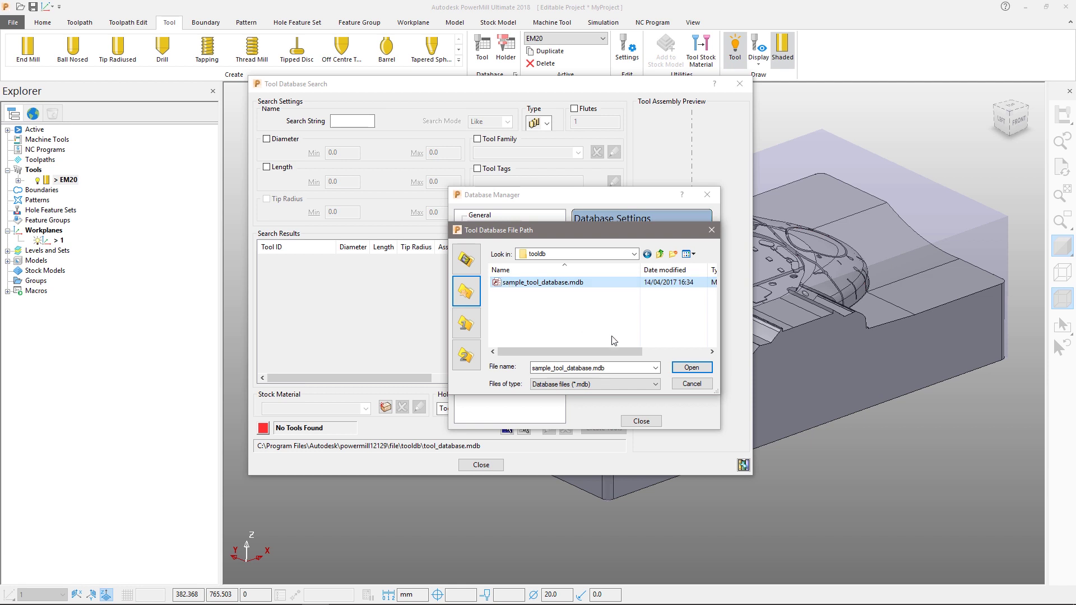
click(688, 368)
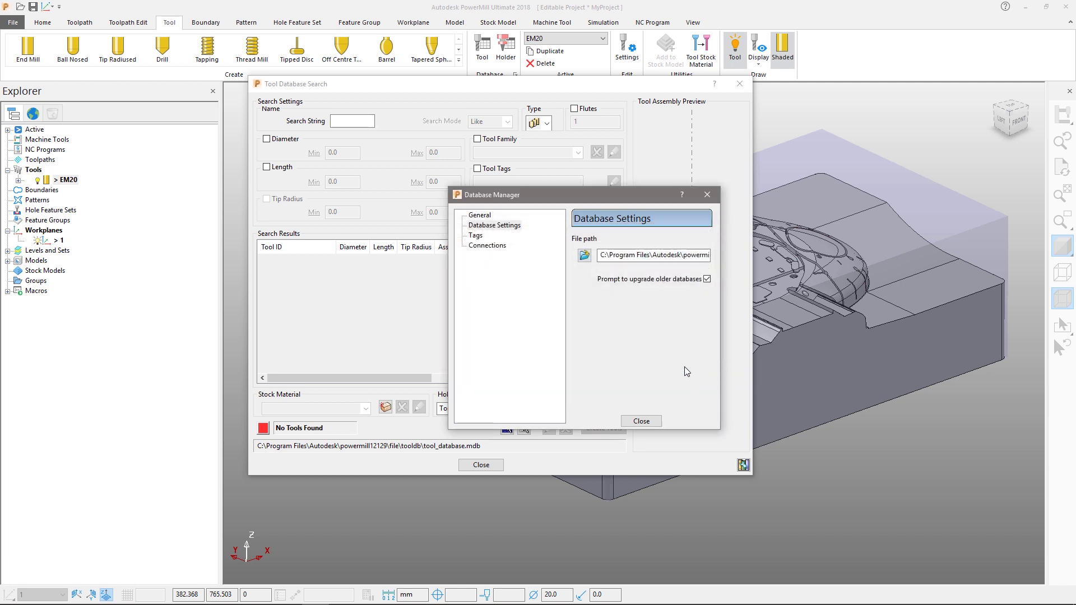
click(649, 422)
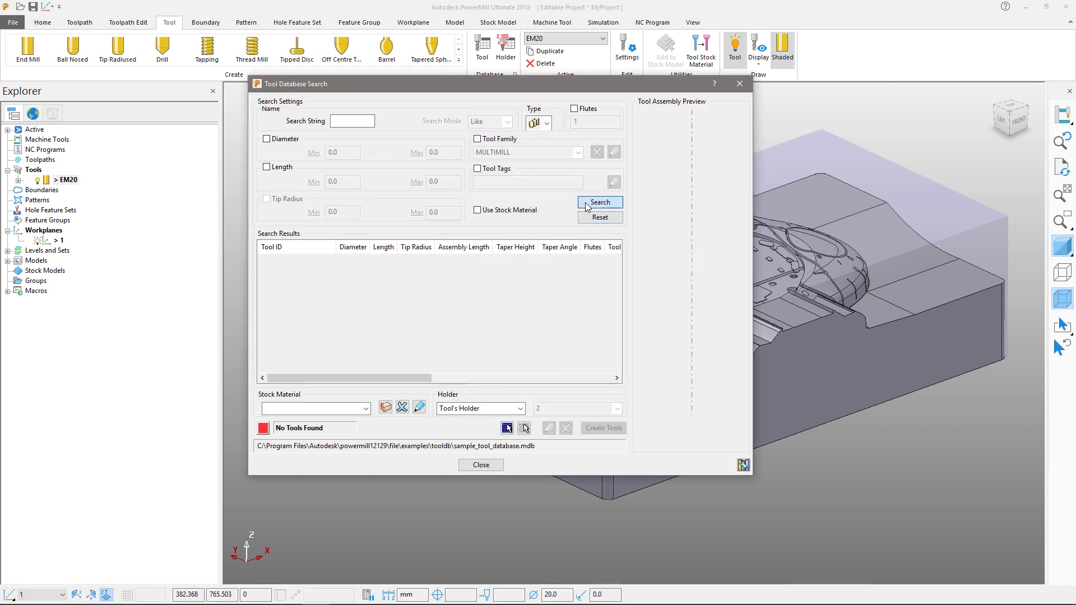
Step: Filter the sample database search to a 50 mm tool diameter
click(587, 205)
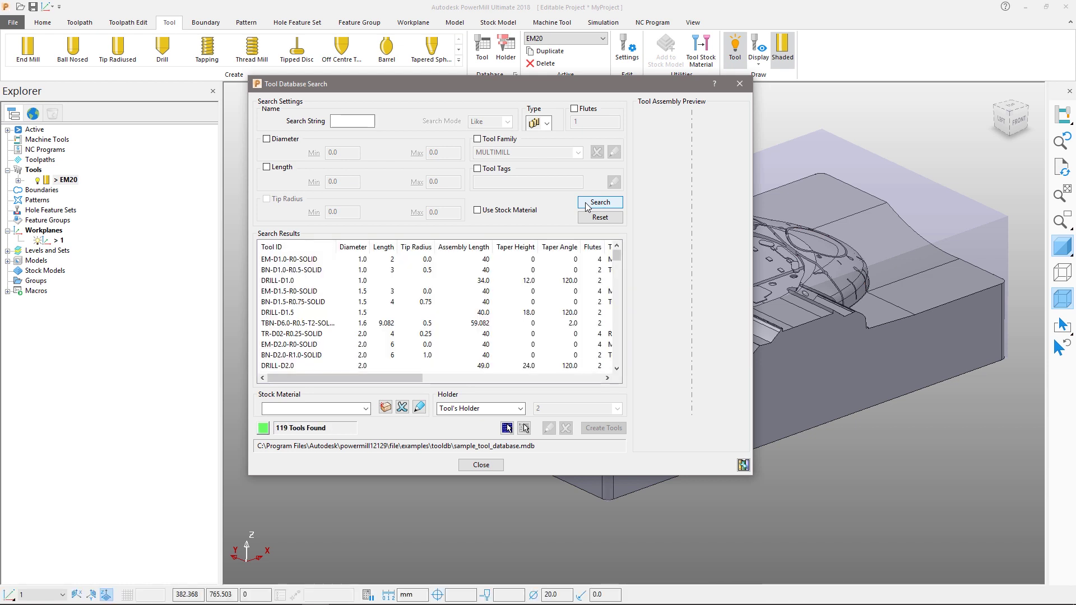
mouse_move(617, 256)
mouse_down()
mouse_move(623, 363)
mouse_move(621, 252)
mouse_up()
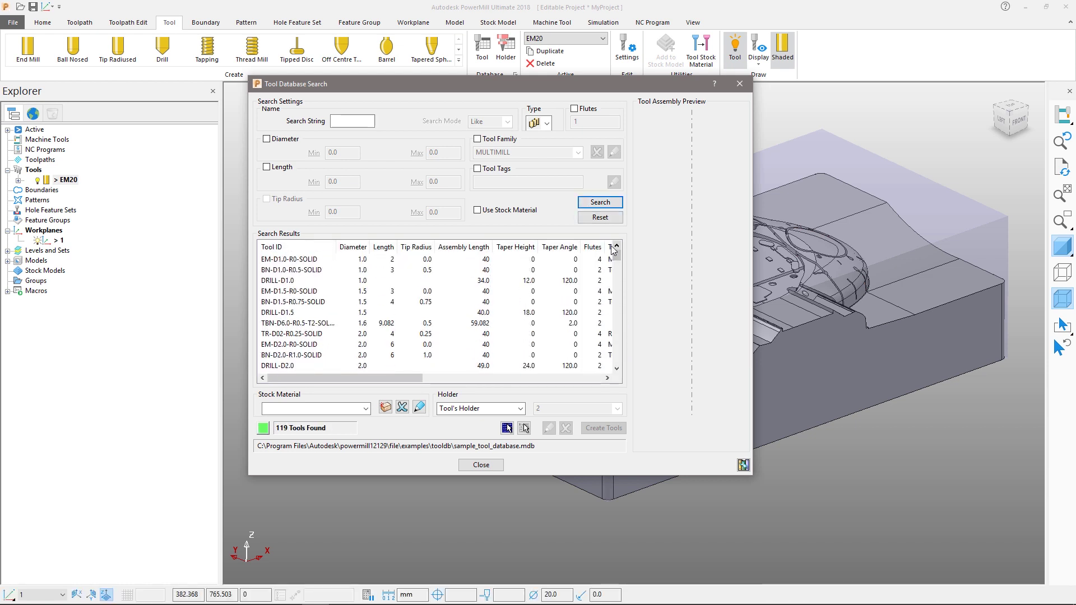
click(287, 140)
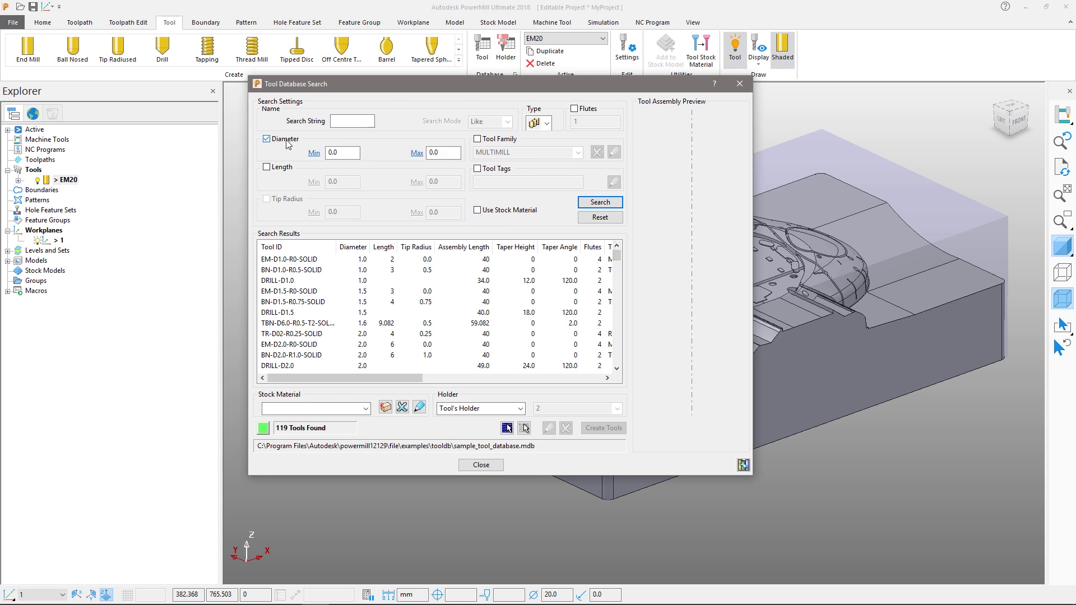
double_click(352, 155)
text(50)
key(Tab)
Step: Create the TR-D50-R0.8-INSERT tool from the results and switch to isometric view
click(619, 203)
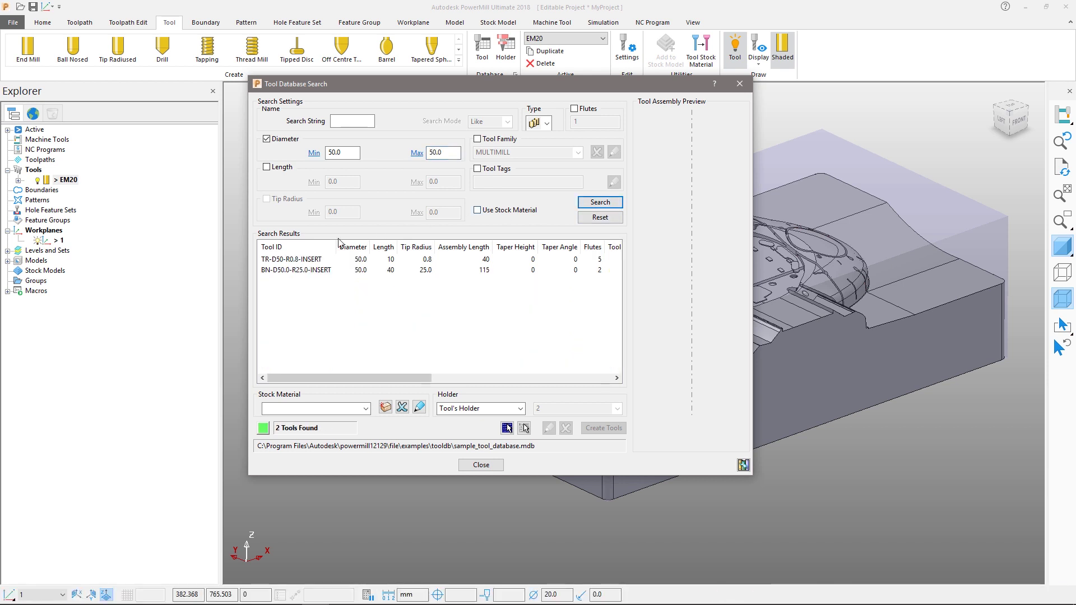
click(294, 260)
click(600, 429)
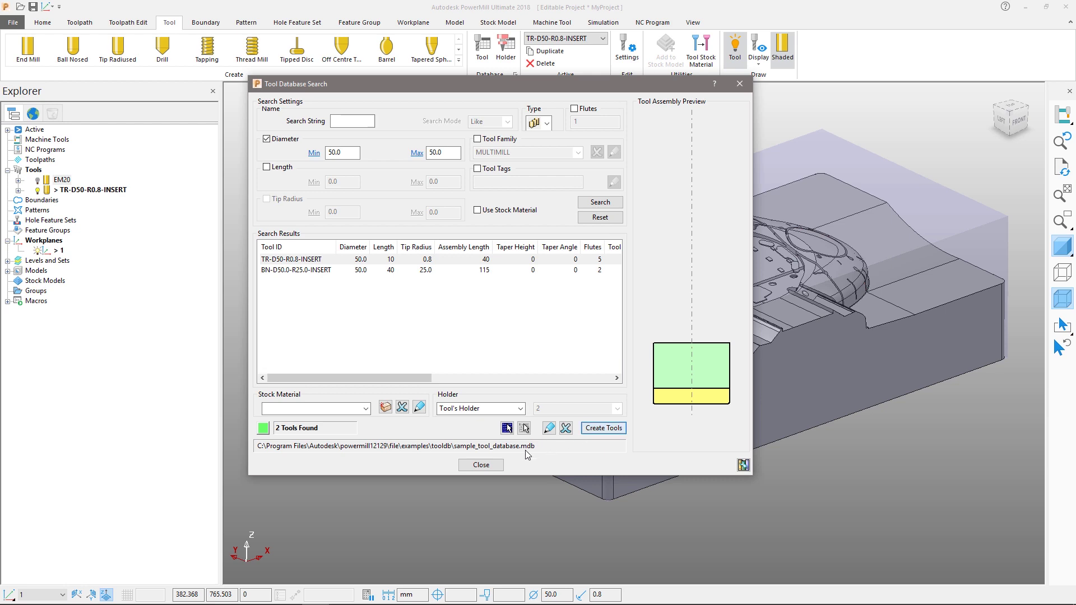
click(491, 466)
middle_drag(597, 392, 596, 331)
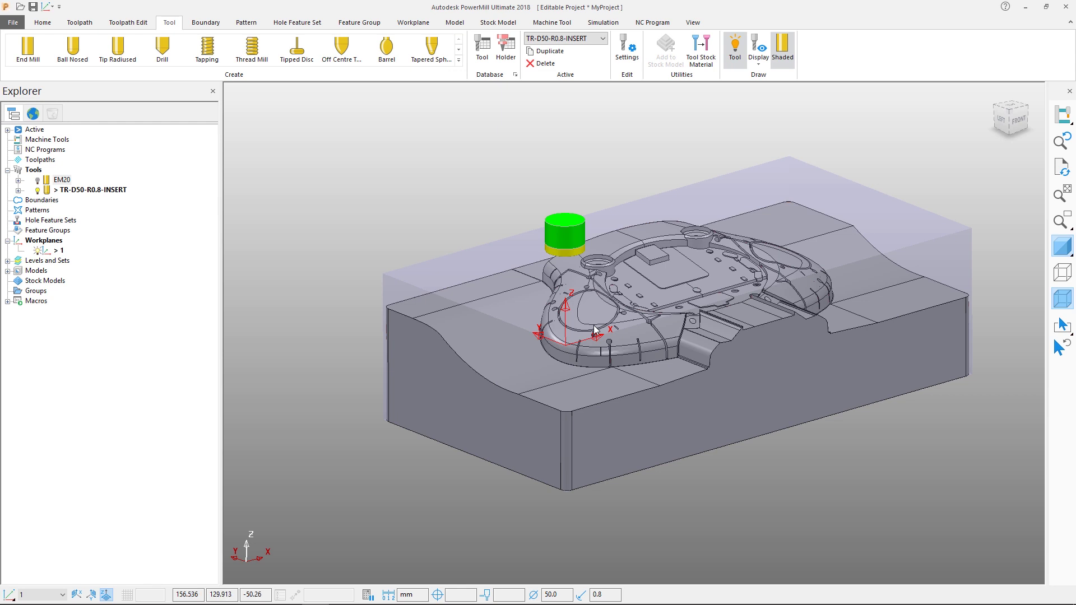
key(ctrl+1)
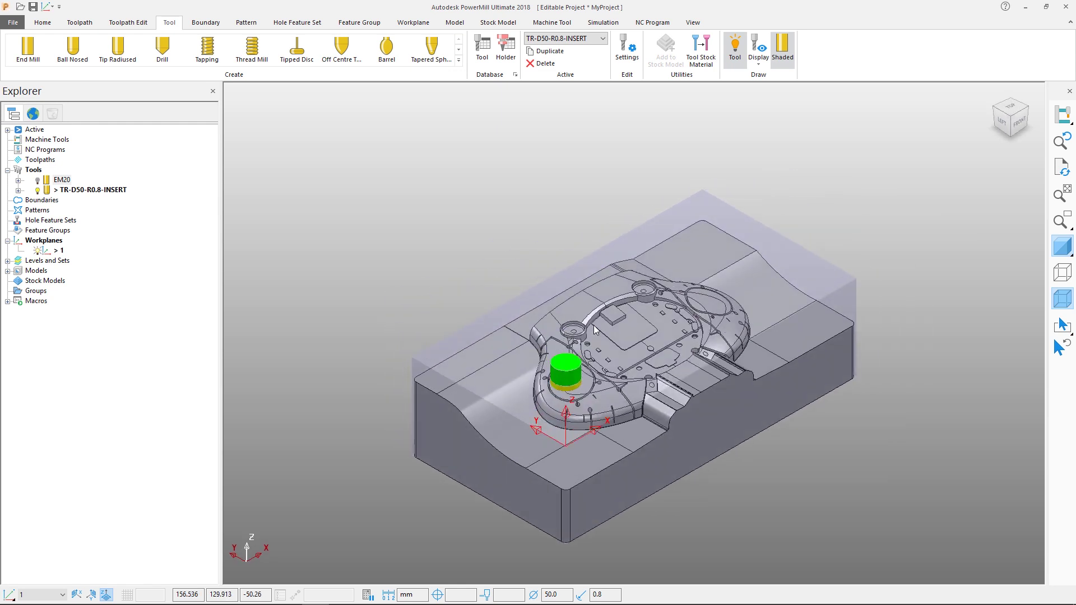
right_click(51, 162)
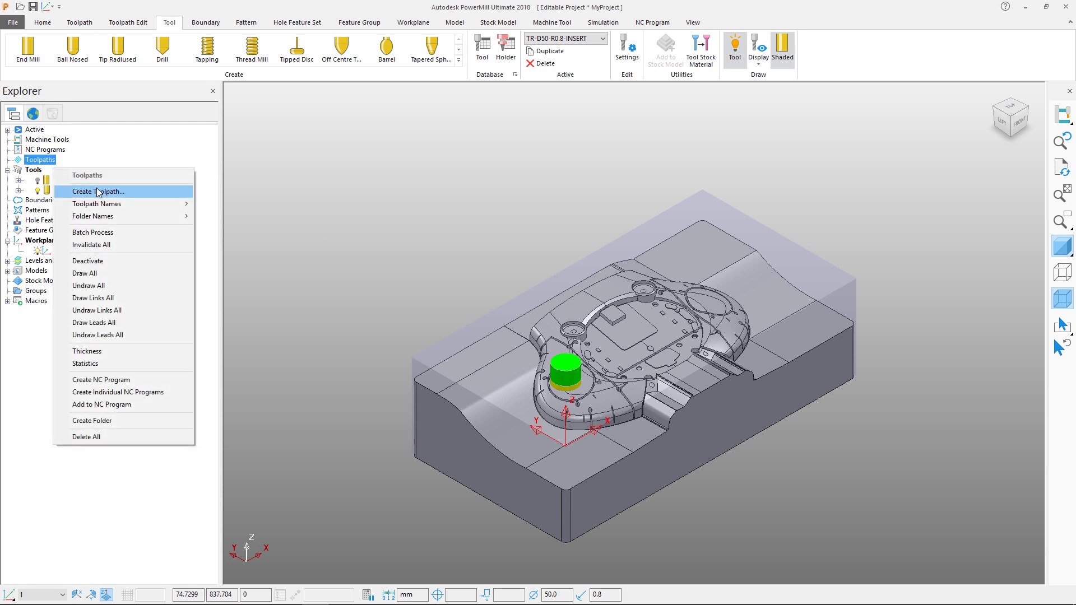
Step: Start a new toolpath with the 3D Area Clearance > Model Area Clearance strategy
click(48, 26)
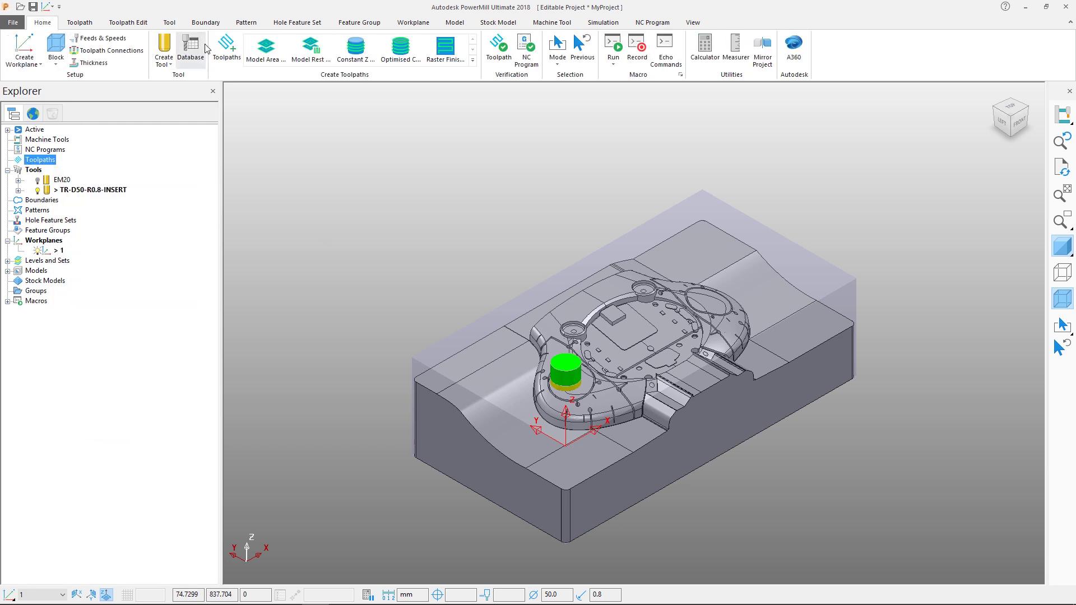
click(80, 23)
click(20, 50)
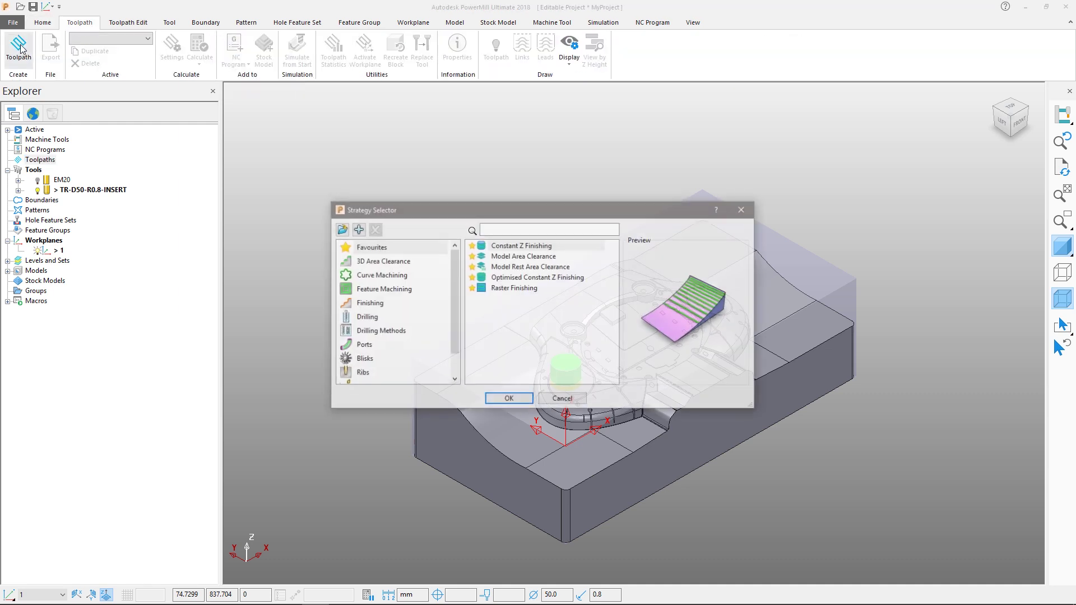
click(373, 264)
click(504, 258)
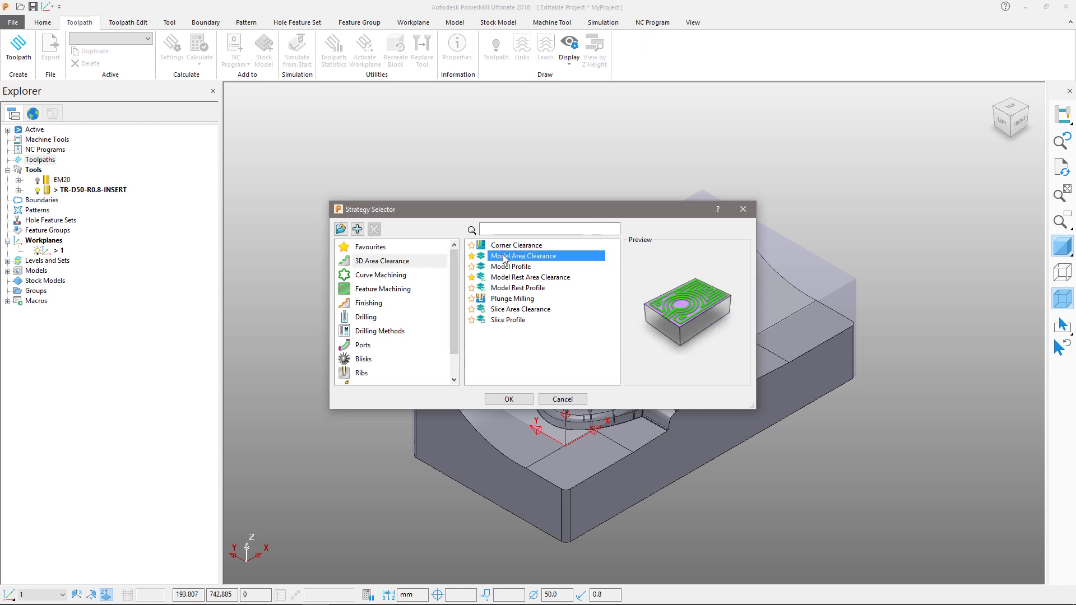
click(520, 399)
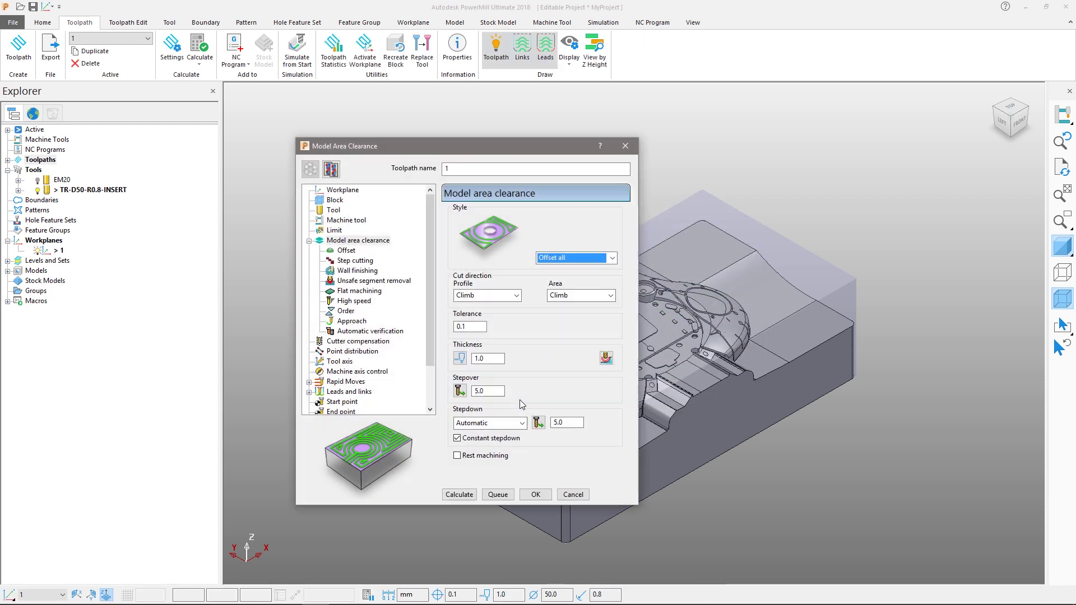
click(339, 190)
click(336, 204)
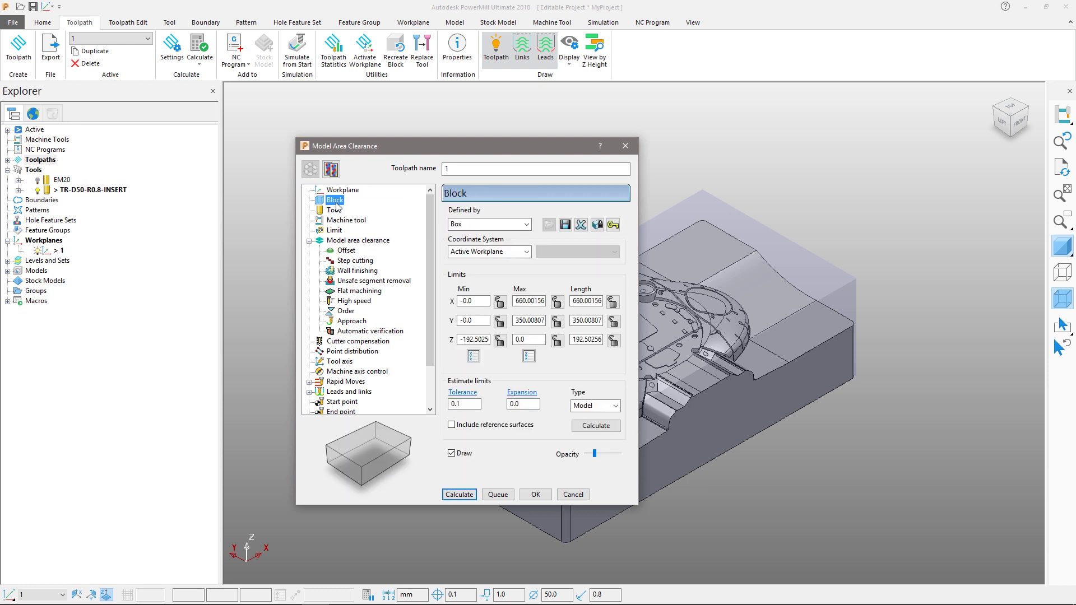
click(338, 211)
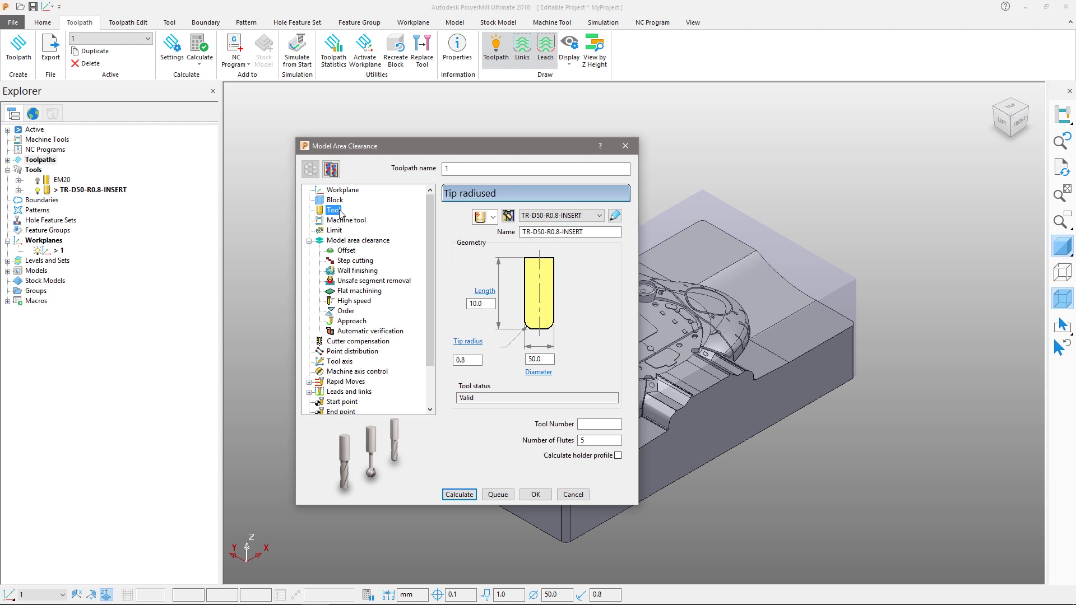
click(351, 242)
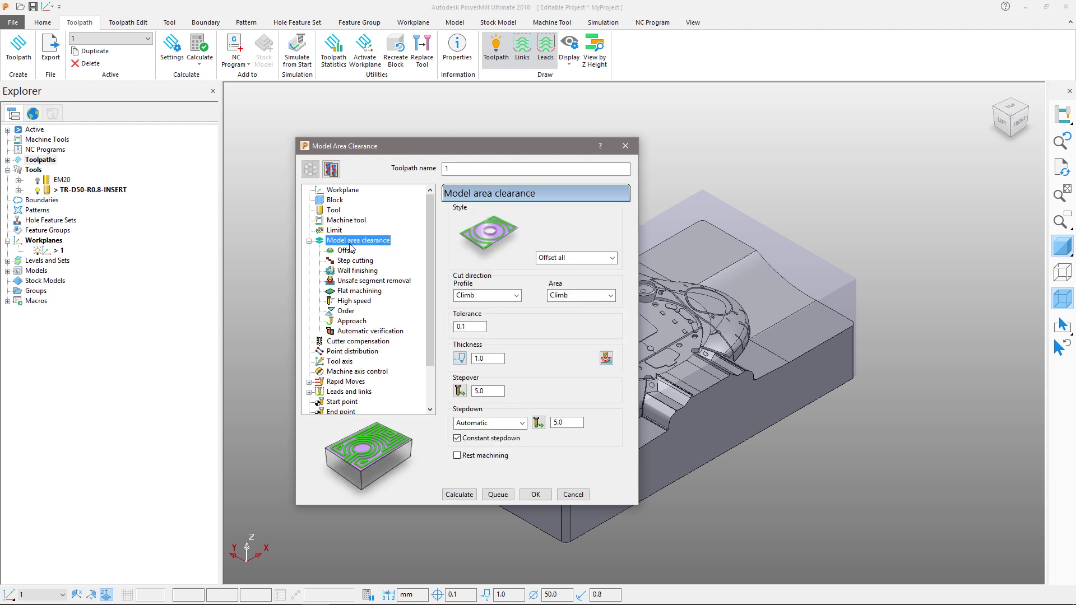
Step: Set toolpath 1 to Offset model style with a 20.0 stepover and 3.0 stepdown
click(596, 259)
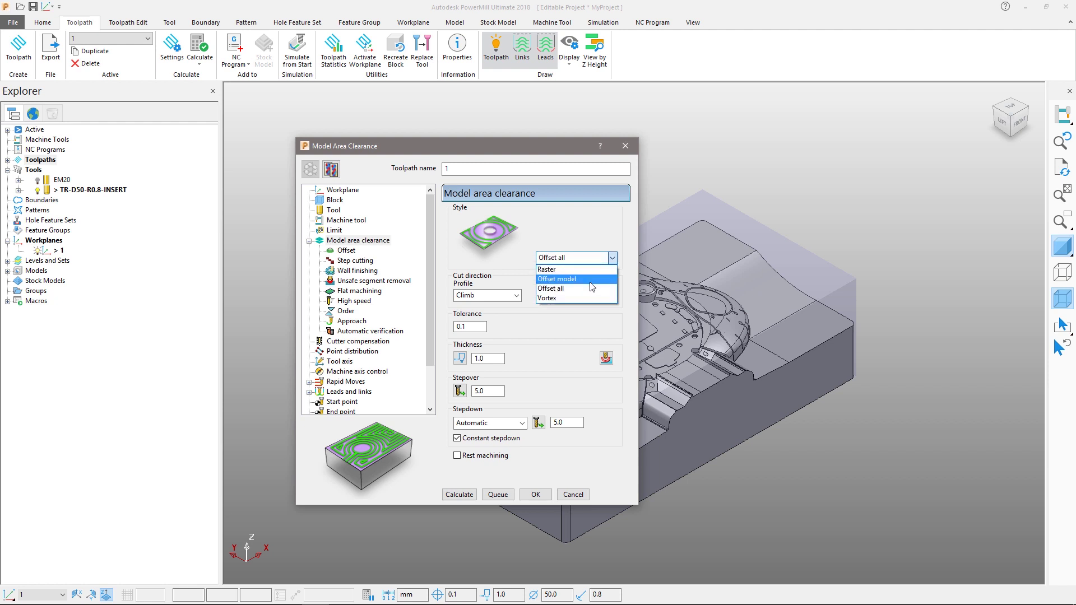
click(590, 282)
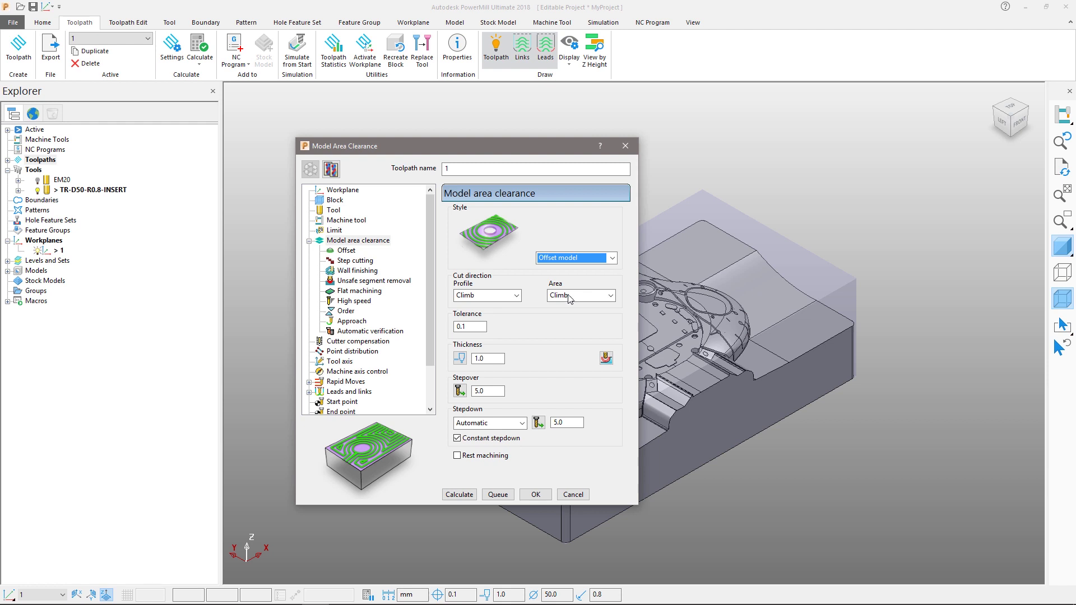
drag(489, 391, 444, 388)
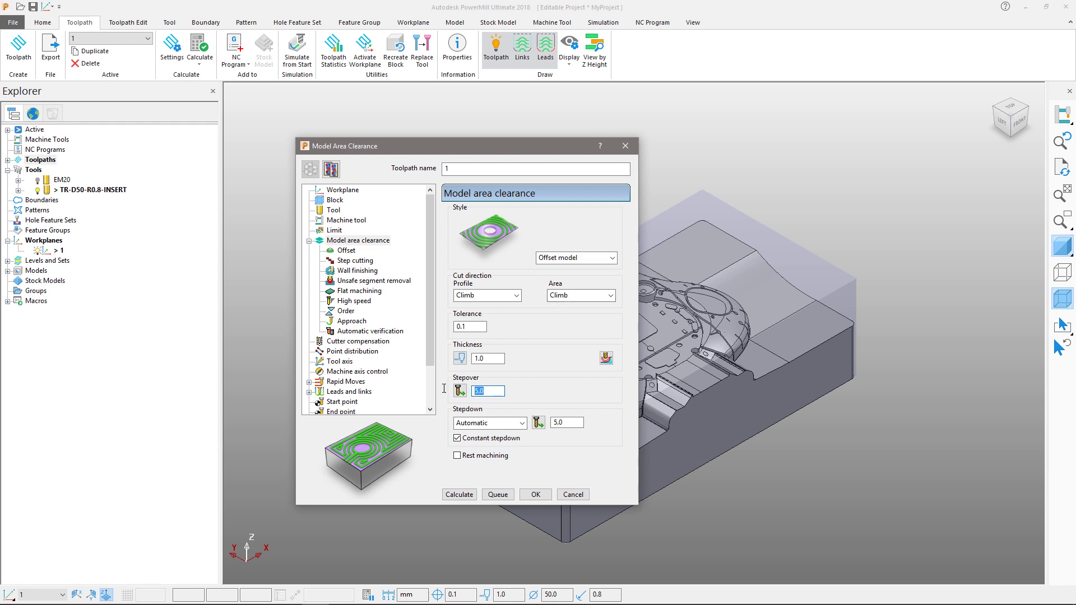
key(Tab)
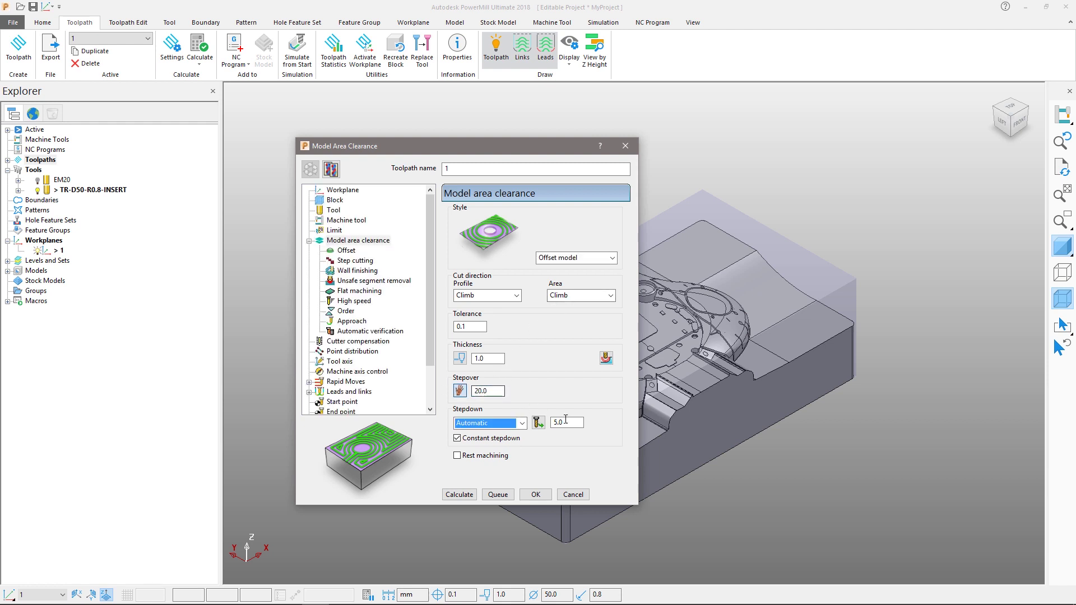
key(Tab)
text(3.0)
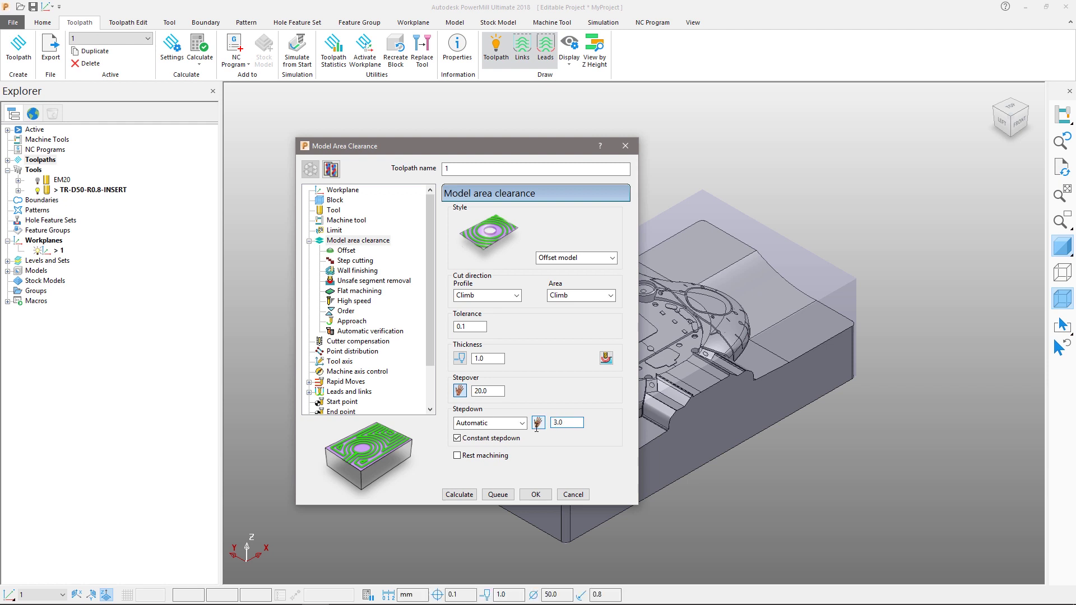
double_click(493, 358)
click(349, 281)
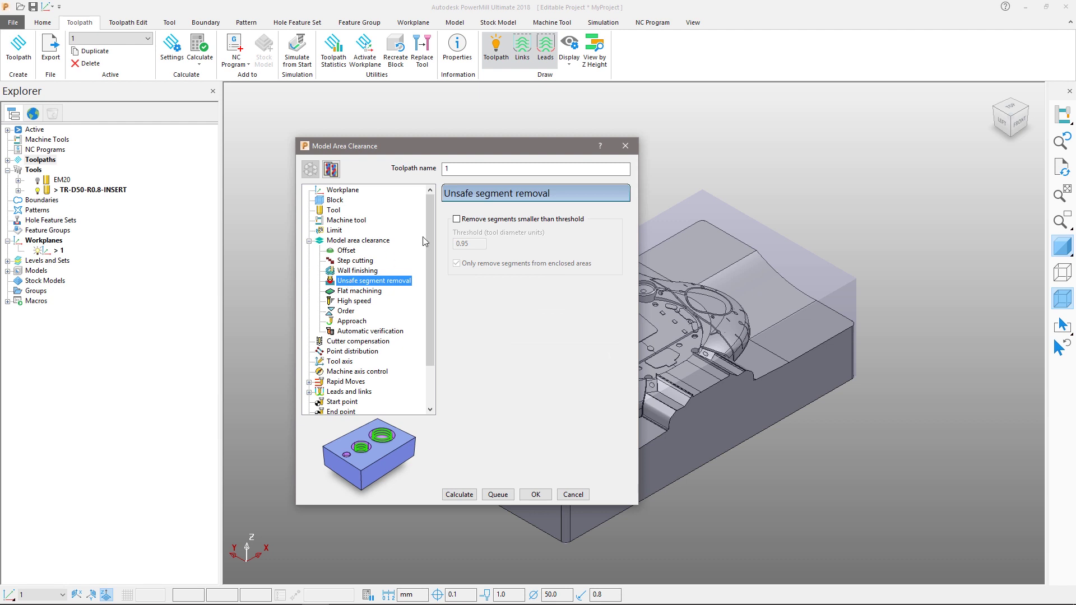
Step: Remove segments below the 0.95 threshold and enable collision checking against Model and Stock
click(456, 219)
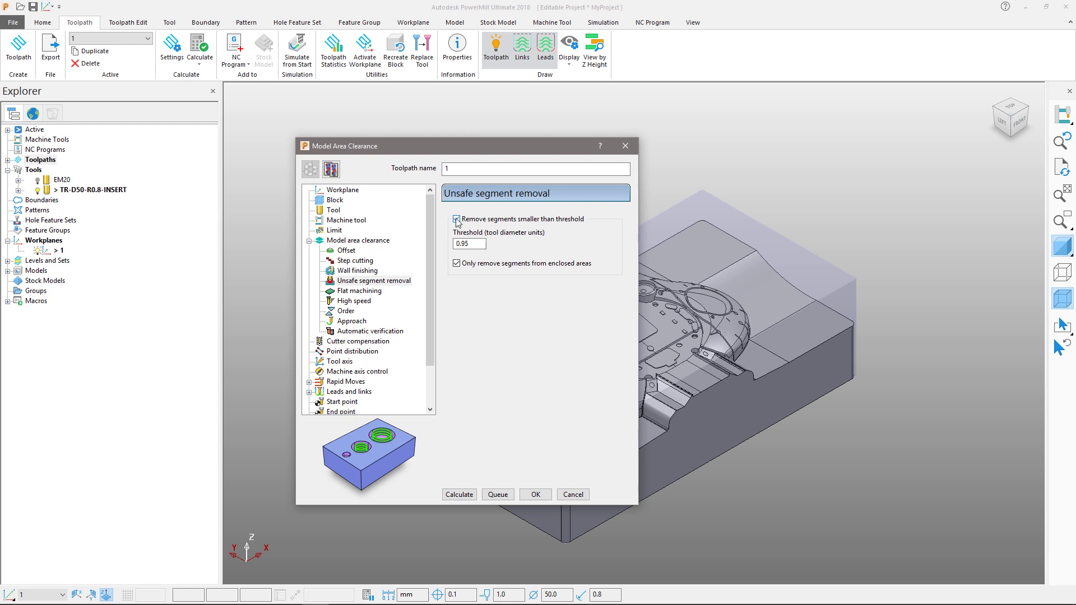
click(357, 332)
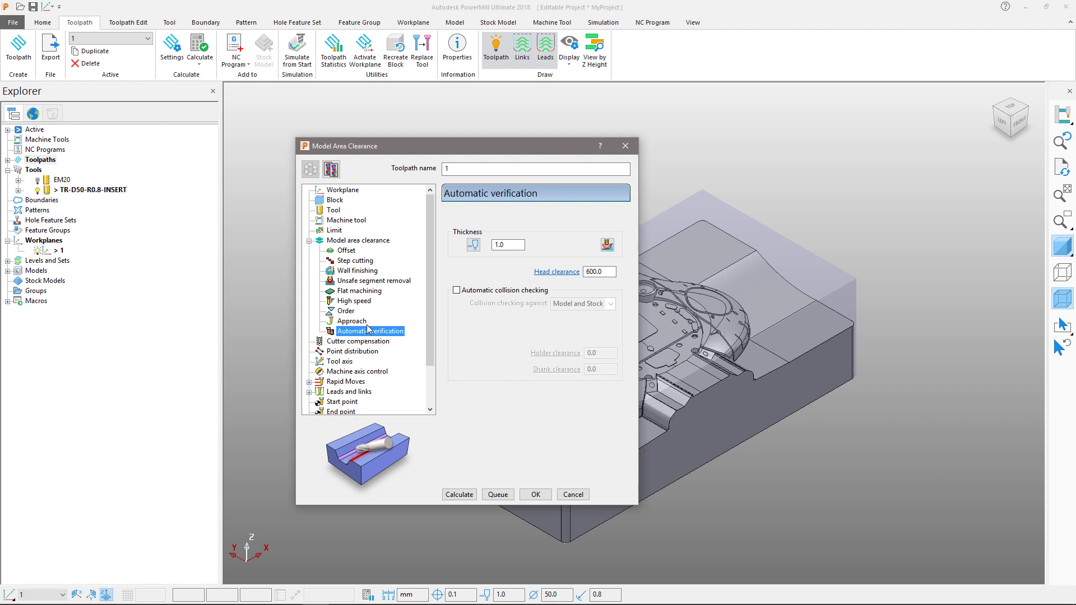
click(457, 291)
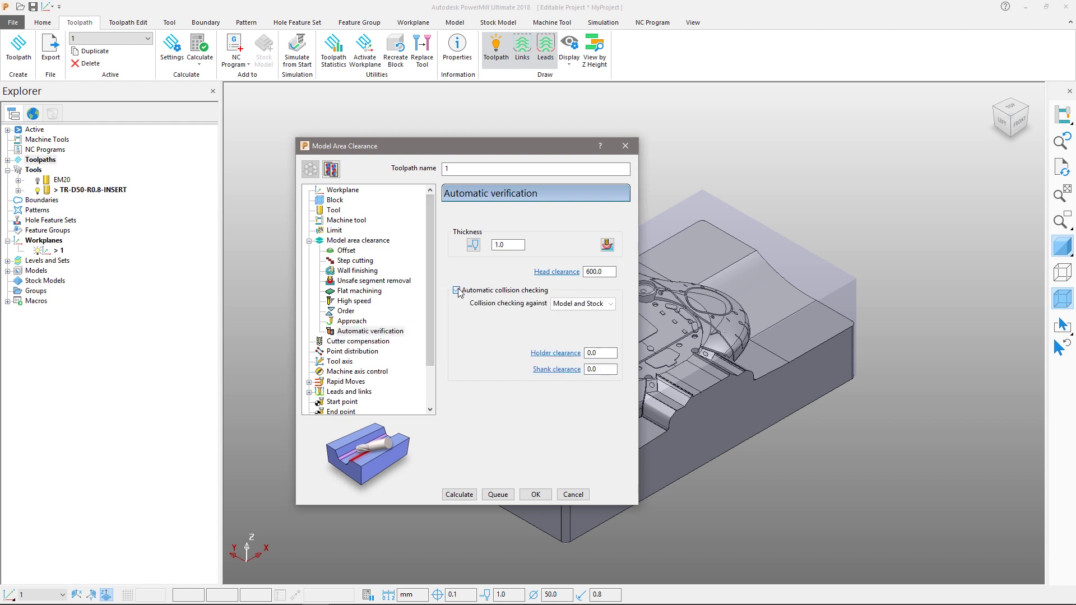
click(611, 305)
click(585, 317)
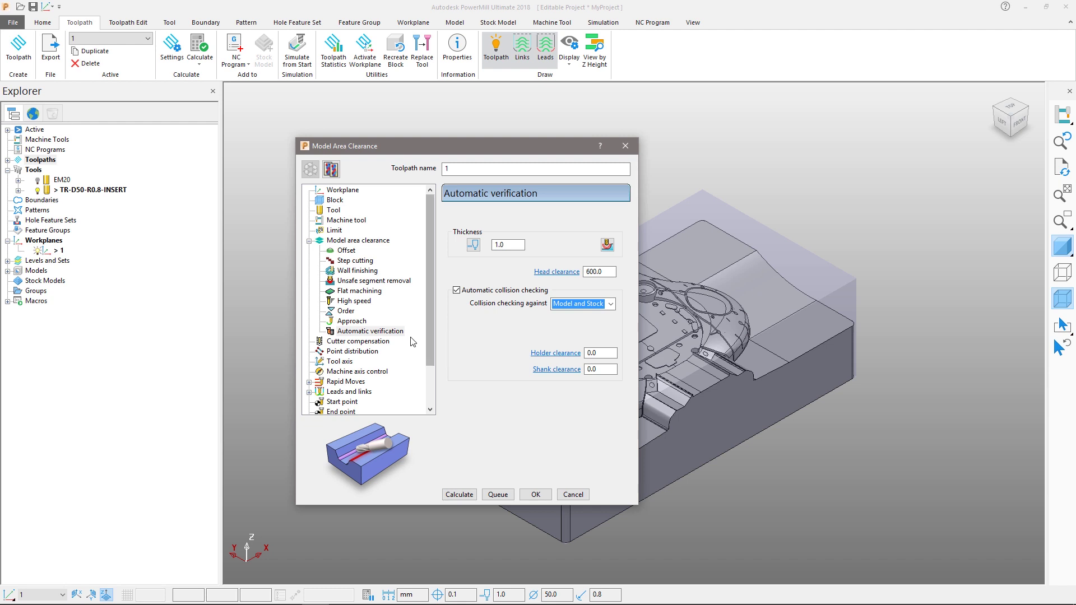
Step: Recalculate the rapid moves to rapid height 10.0 and plunge height 5.0
click(317, 383)
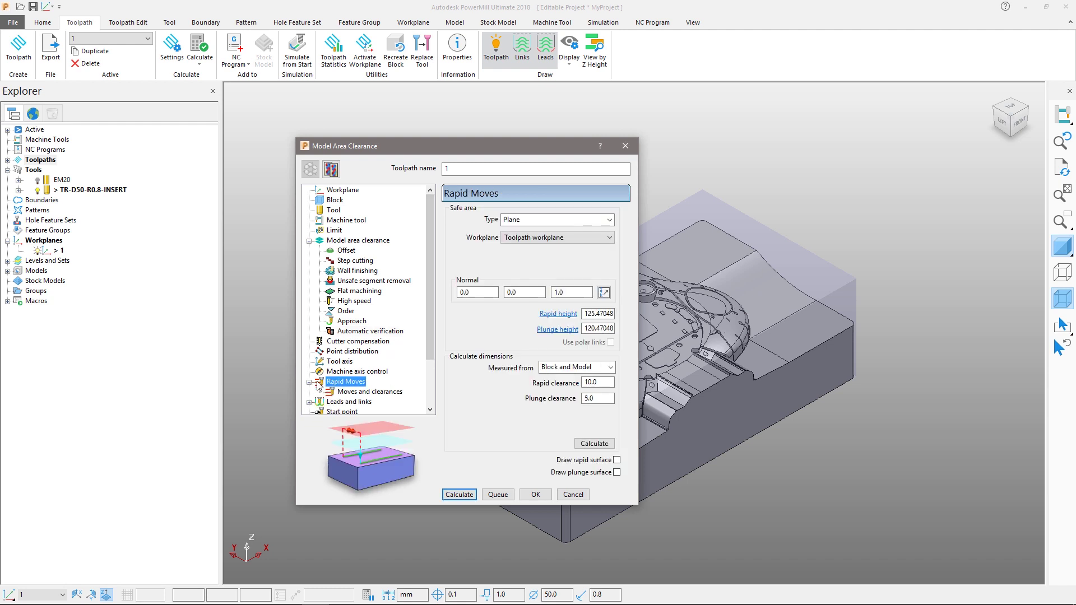
click(593, 444)
click(617, 461)
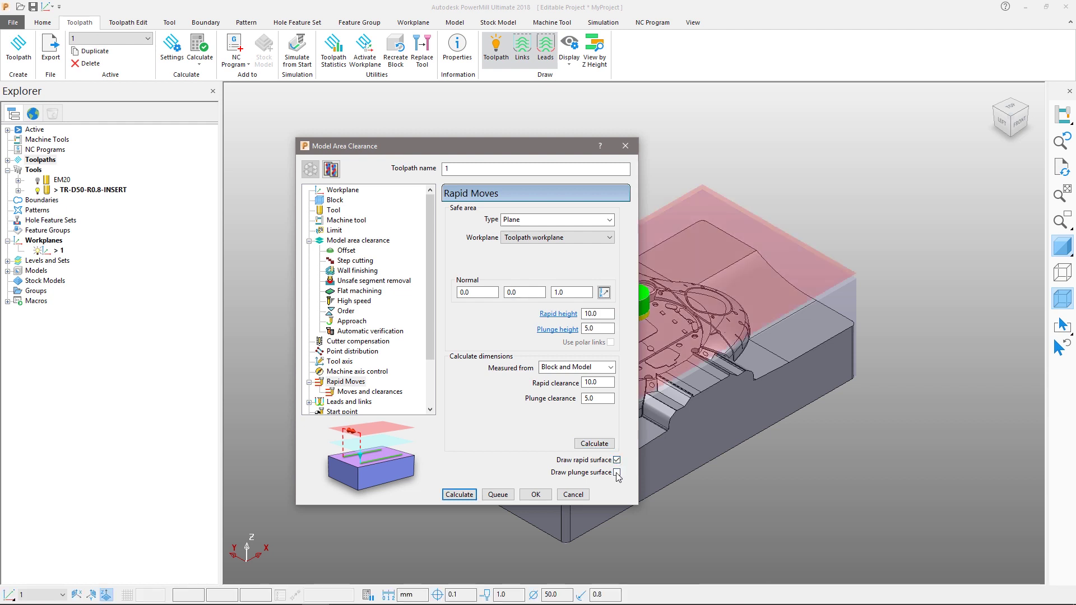
click(616, 472)
click(617, 460)
Step: Set the first lead-in choice to Ramp
click(328, 402)
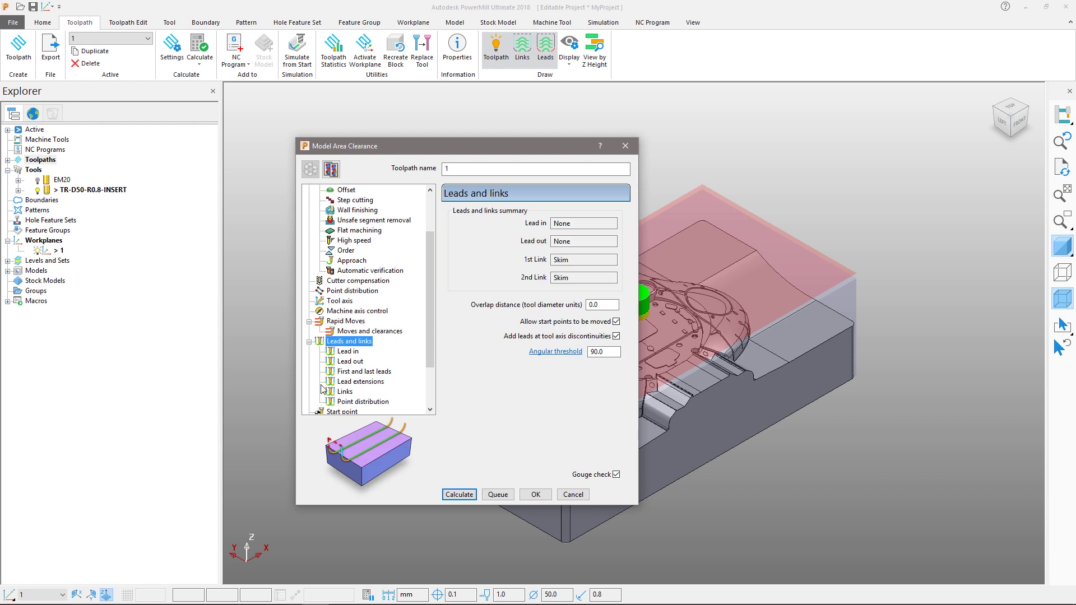
click(346, 352)
click(514, 221)
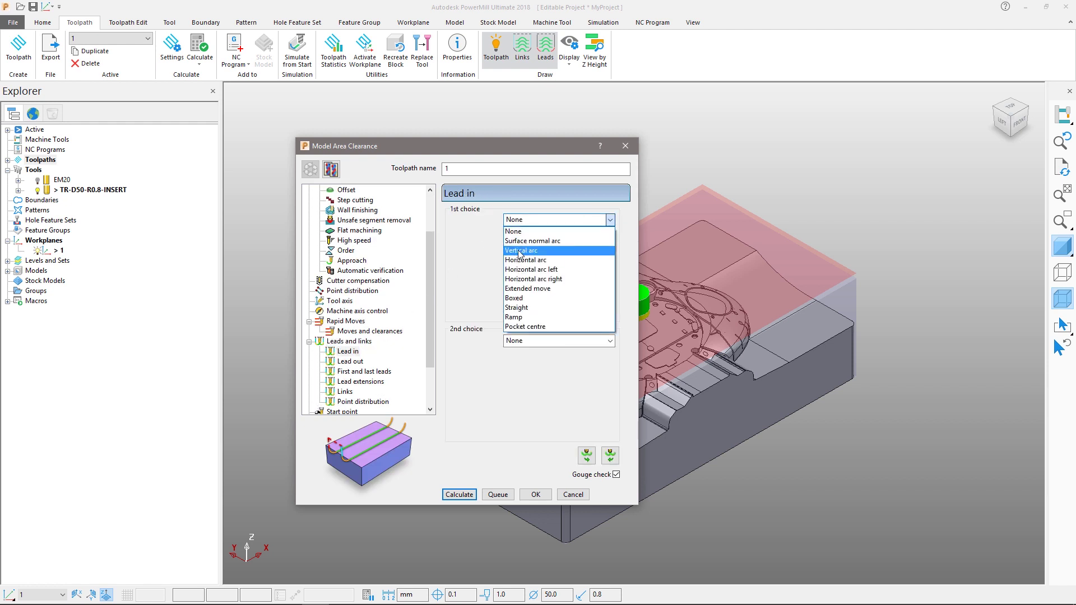
click(525, 318)
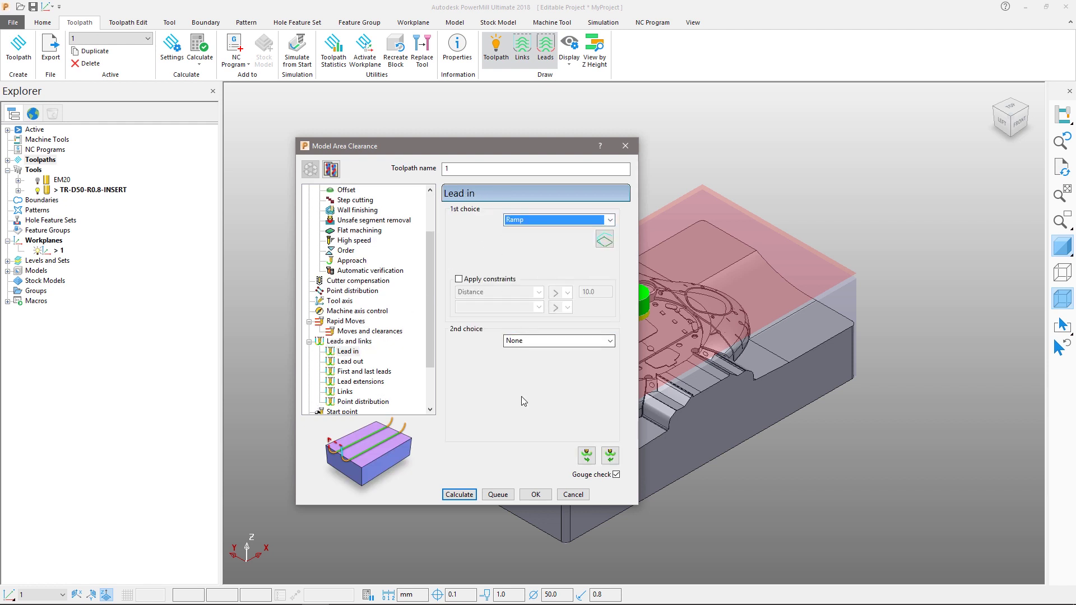
Step: Change the spindle speed from 1500 to 1000 rpm and open the detailed feeds and speeds calculator
scroll(429, 393, down, 2)
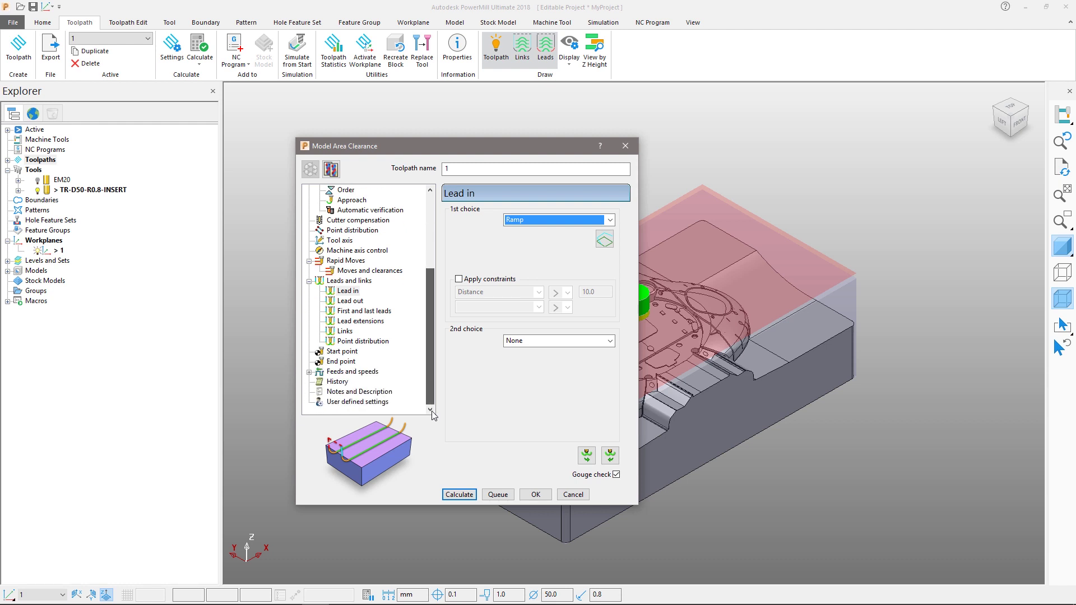
click(352, 373)
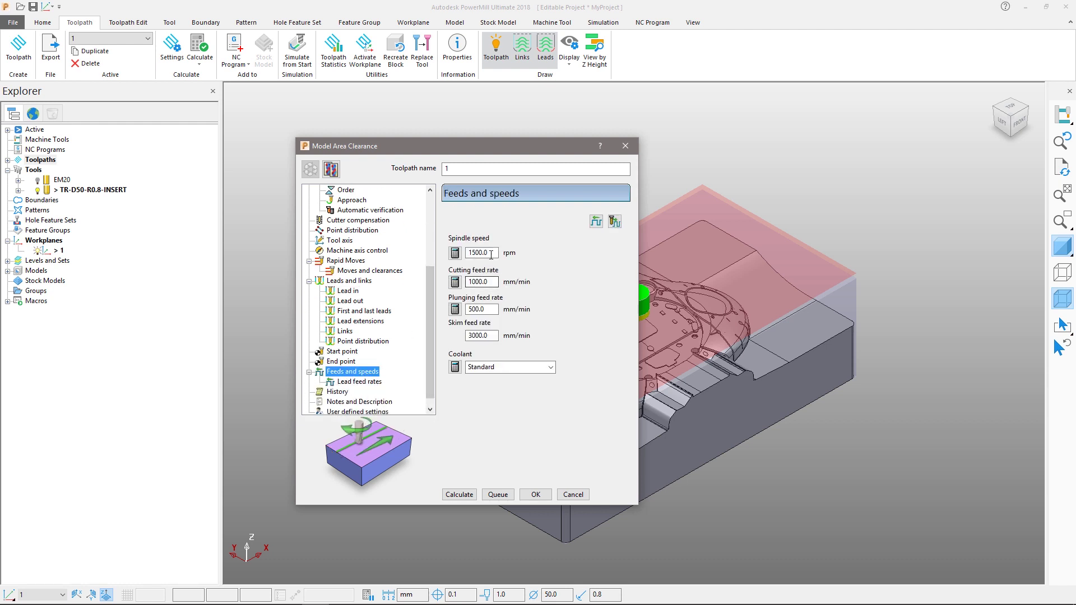
drag(494, 253, 442, 252)
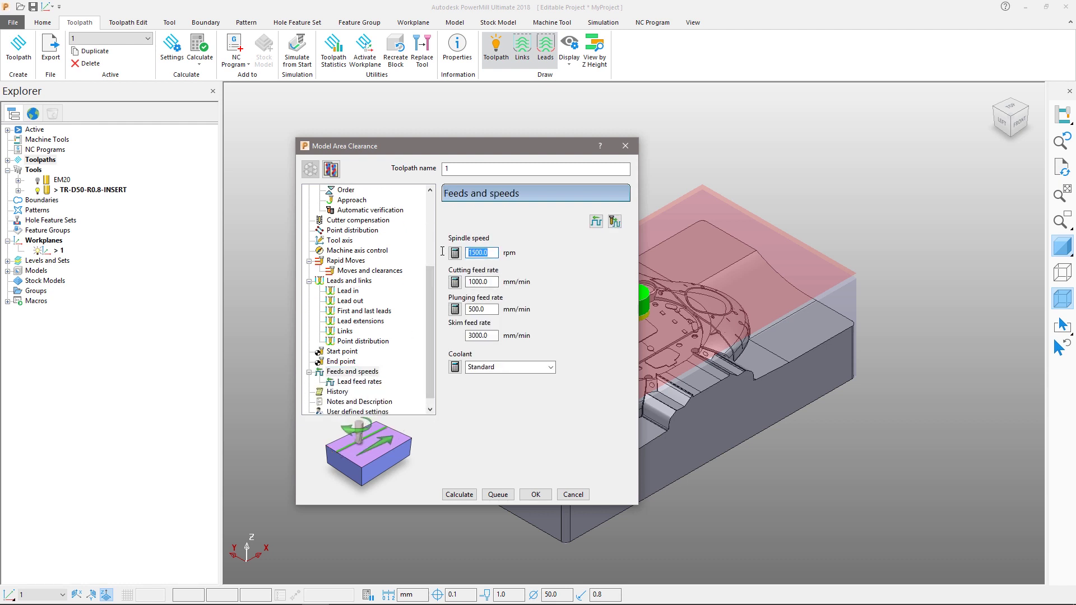
text(1)
key(Tab)
click(496, 281)
click(595, 222)
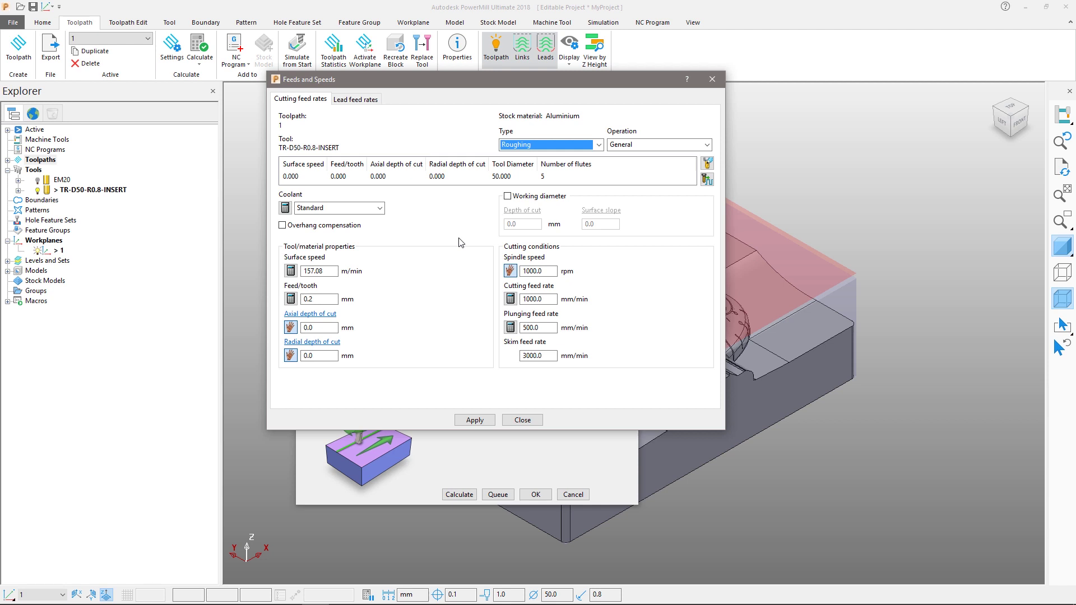
Step: Review the surface speed and feed per tooth values, then close the Feeds and Speeds dialog
double_click(331, 272)
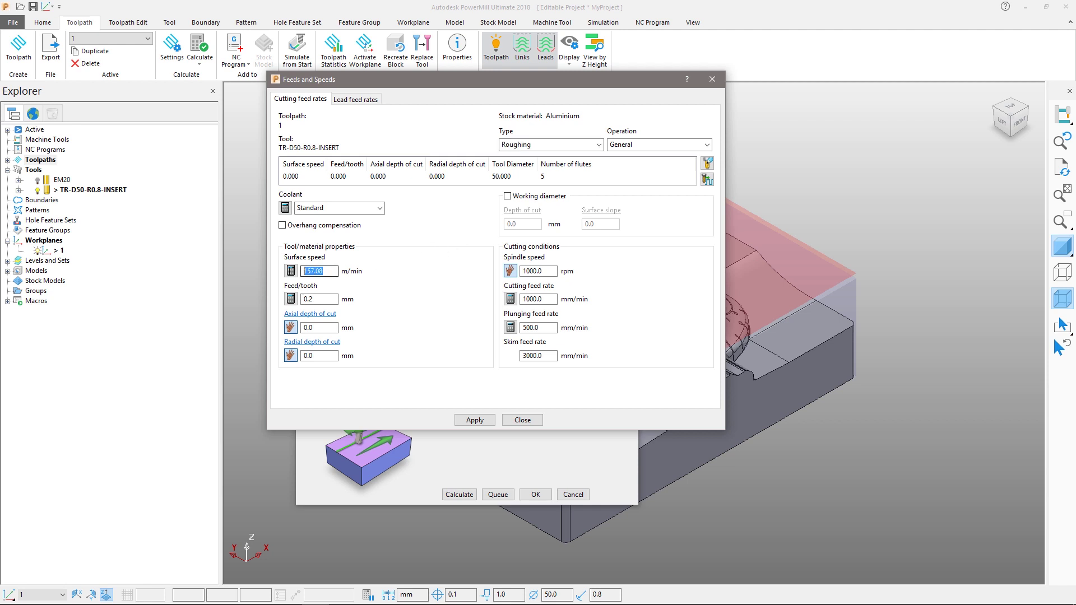
double_click(309, 298)
click(529, 421)
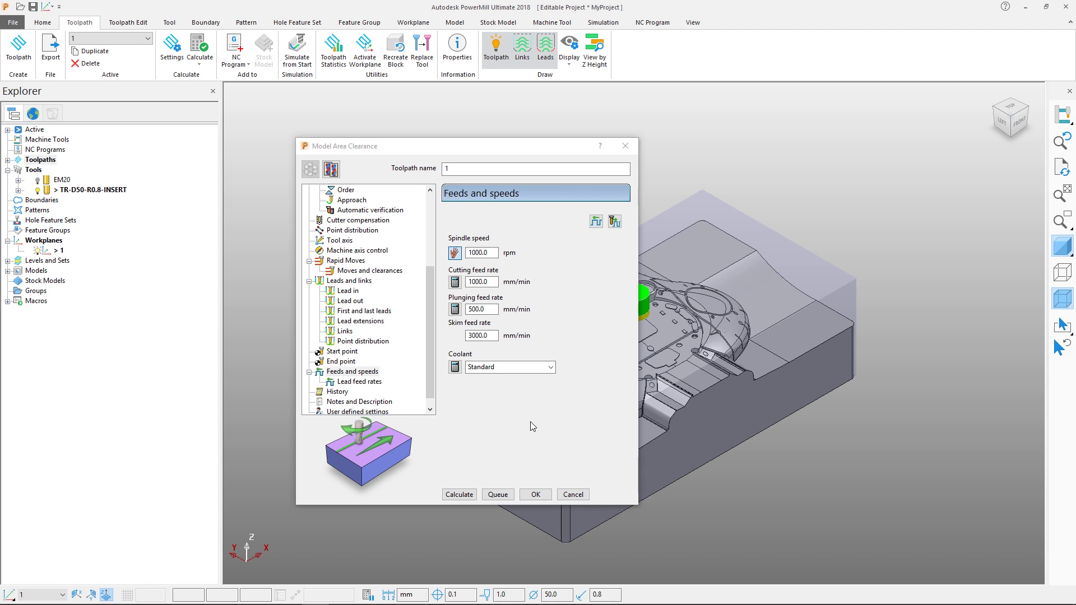
Step: Calculate the roughing toolpath, dismiss the unmachined regions warning, close the dialog, and inspect it
click(460, 496)
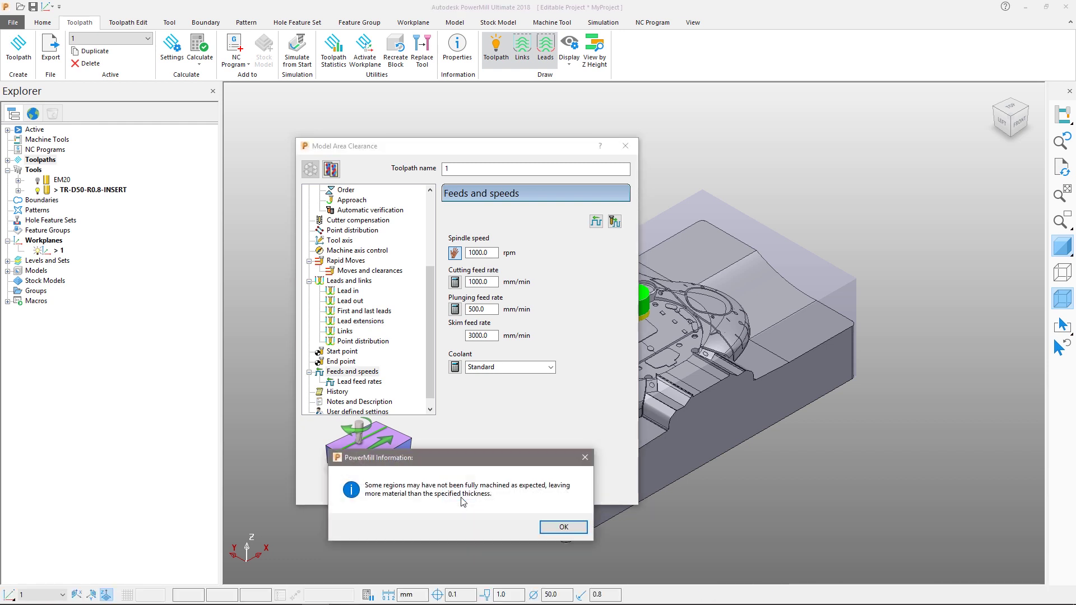
click(564, 527)
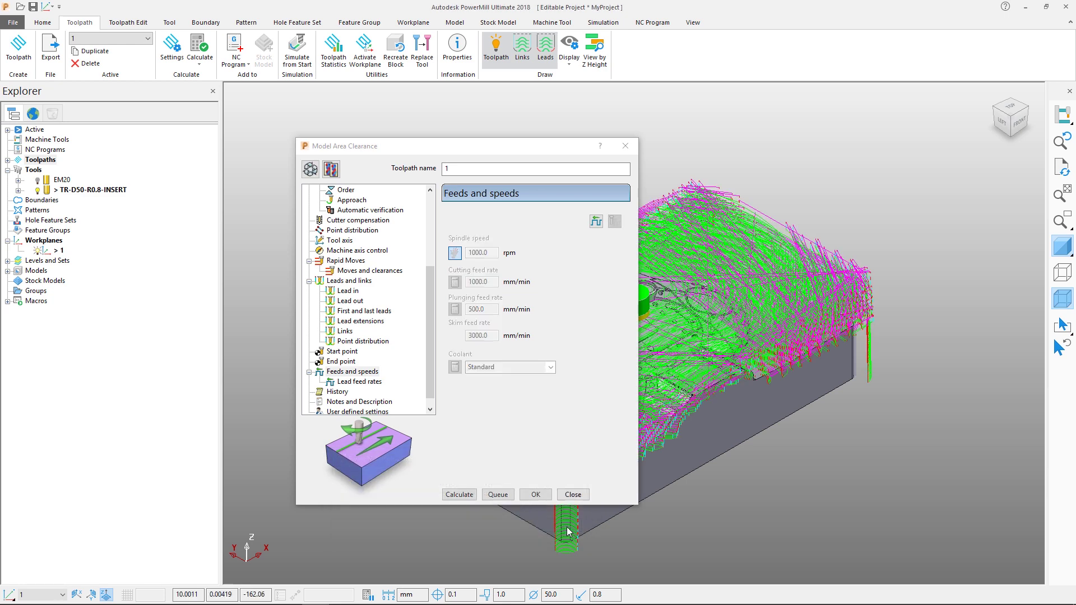
click(572, 493)
middle_drag(561, 415, 687, 411)
scroll(687, 411, up, 5)
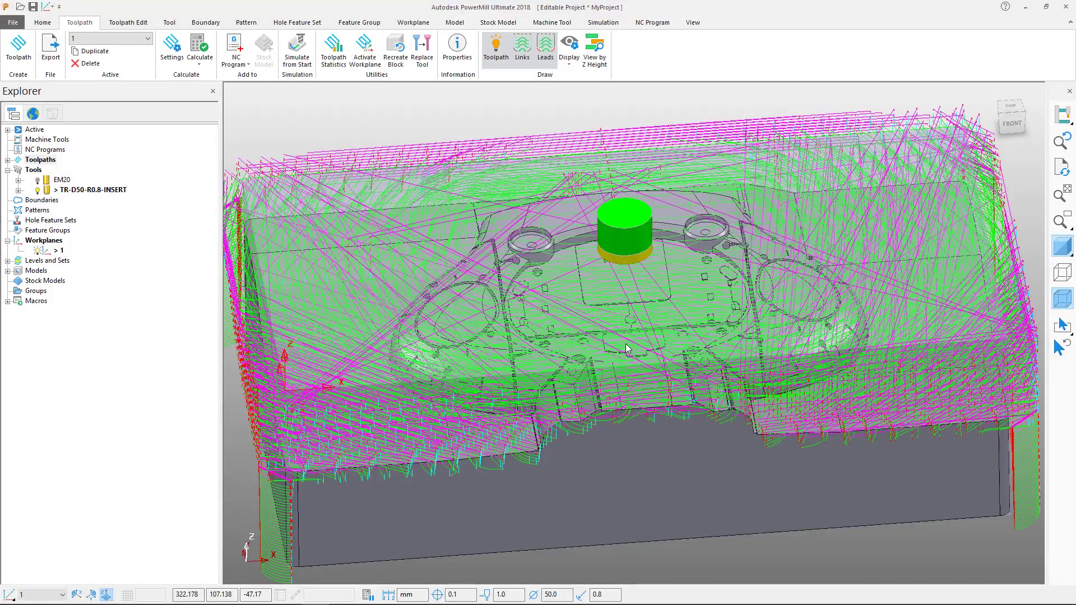
click(694, 25)
click(556, 50)
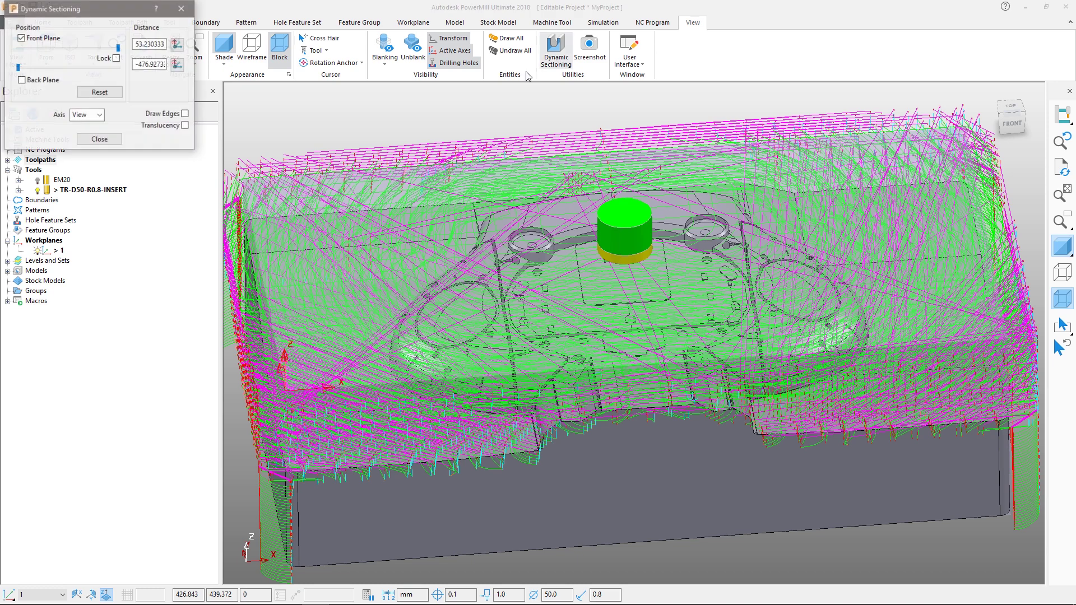
click(92, 115)
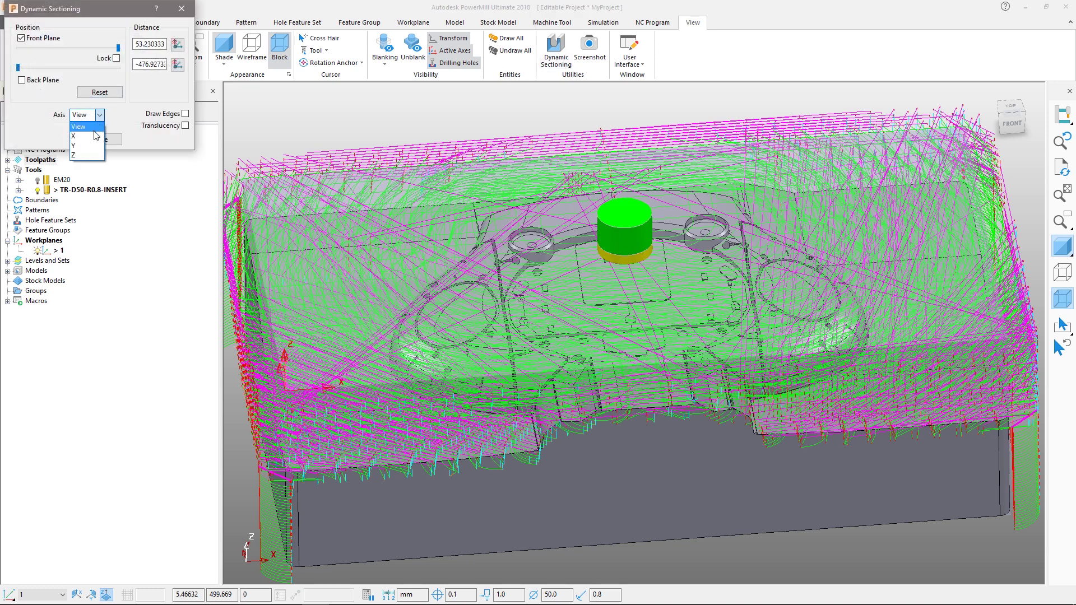
click(93, 161)
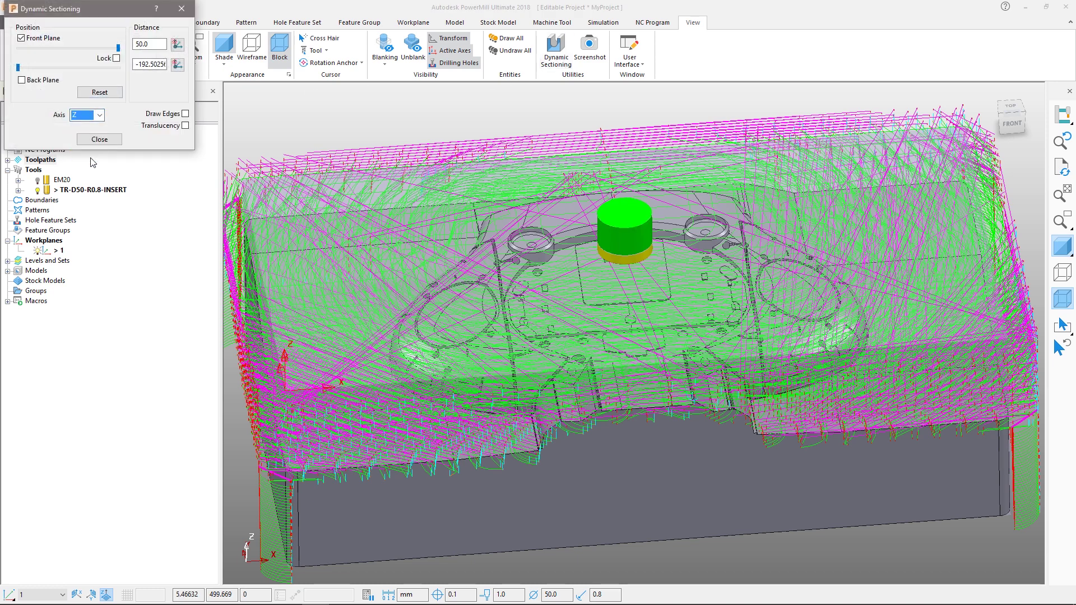
click(21, 80)
drag(18, 67, 118, 73)
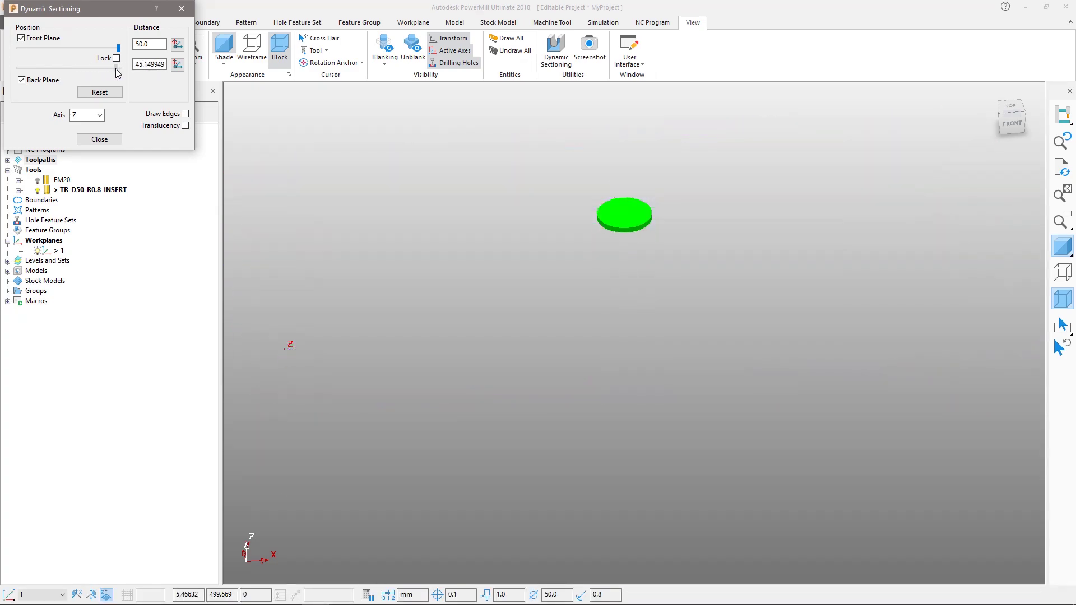
click(116, 58)
drag(120, 49, 95, 56)
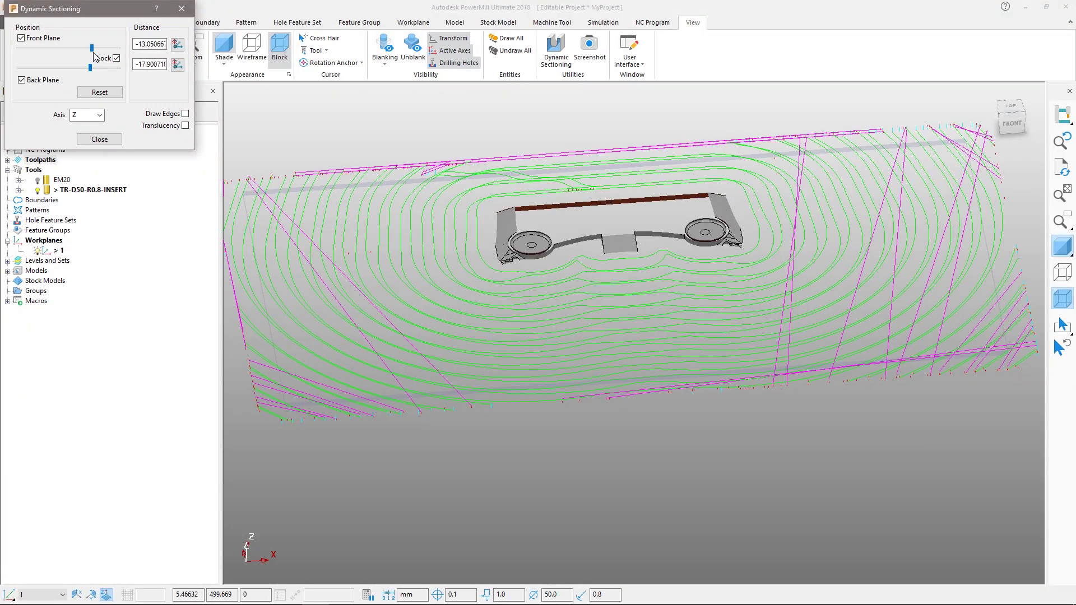
click(99, 139)
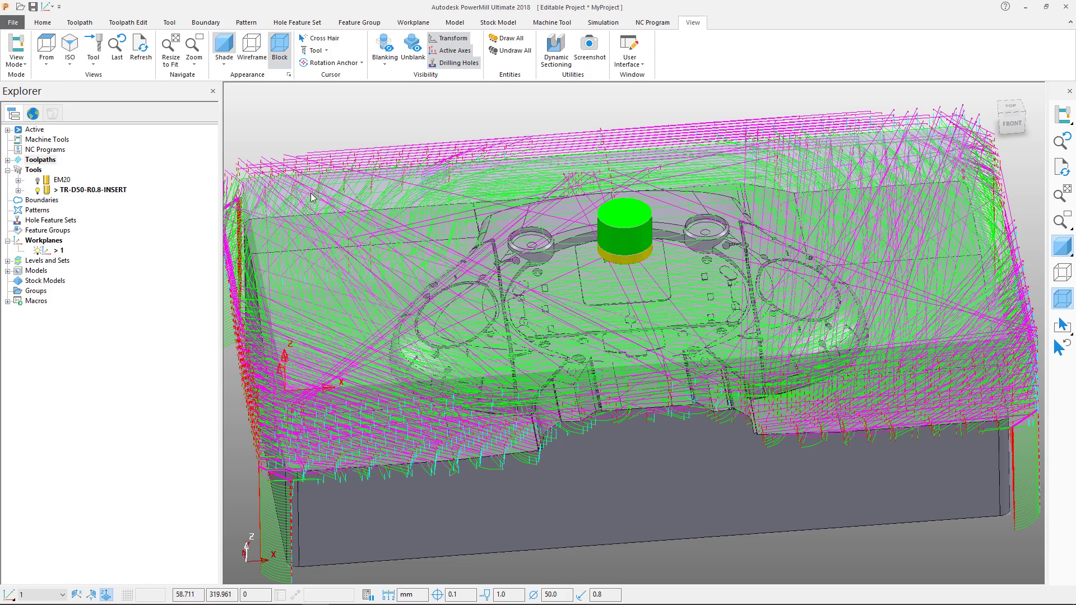
Step: Orbit the view onto the part's corner toolpath segment
middle_drag(381, 230, 515, 317)
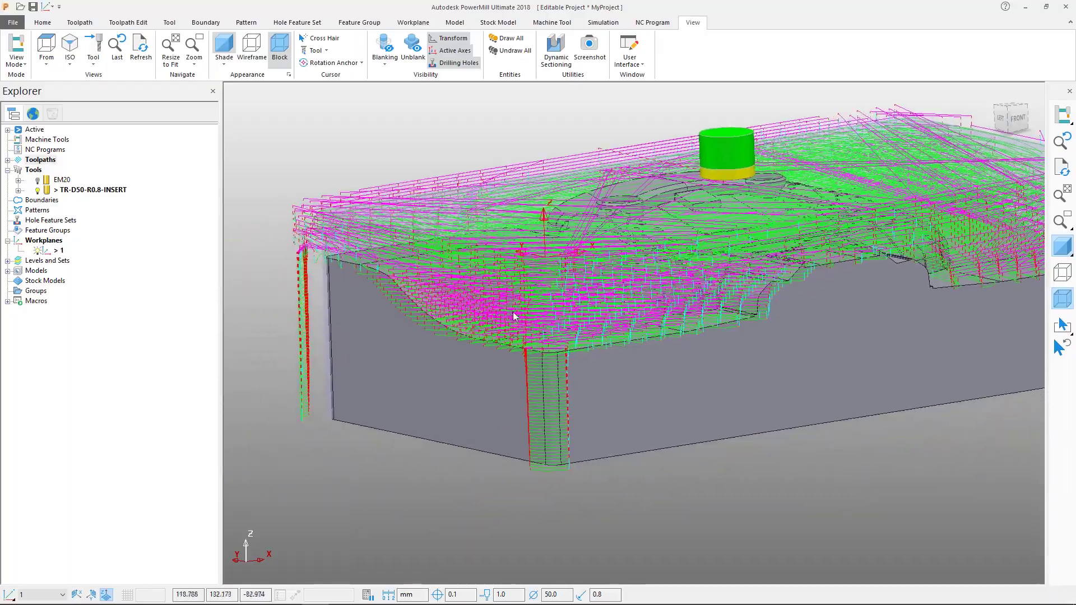
middle_drag(264, 235, 544, 476)
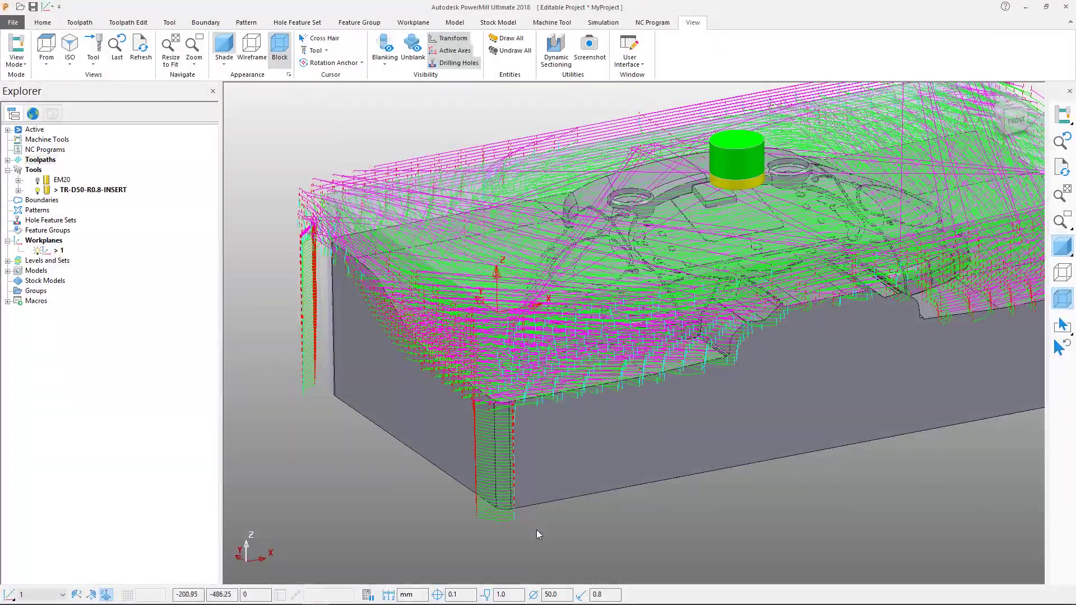
click(507, 482)
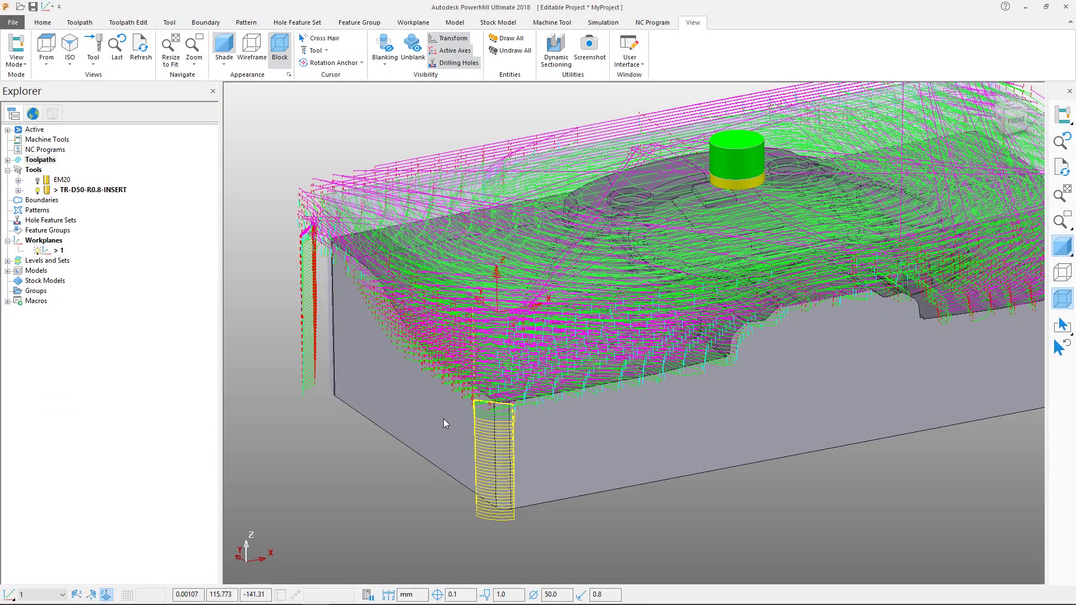
click(560, 512)
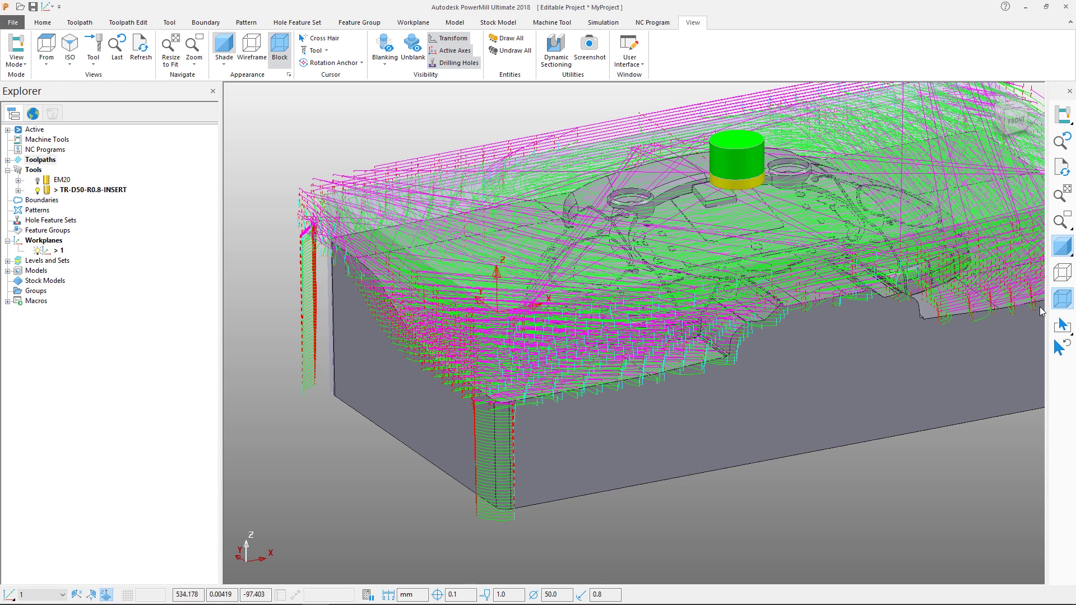
Step: Hide the block and shaded model, then box-select the corner strip's passes
click(1063, 301)
click(1063, 248)
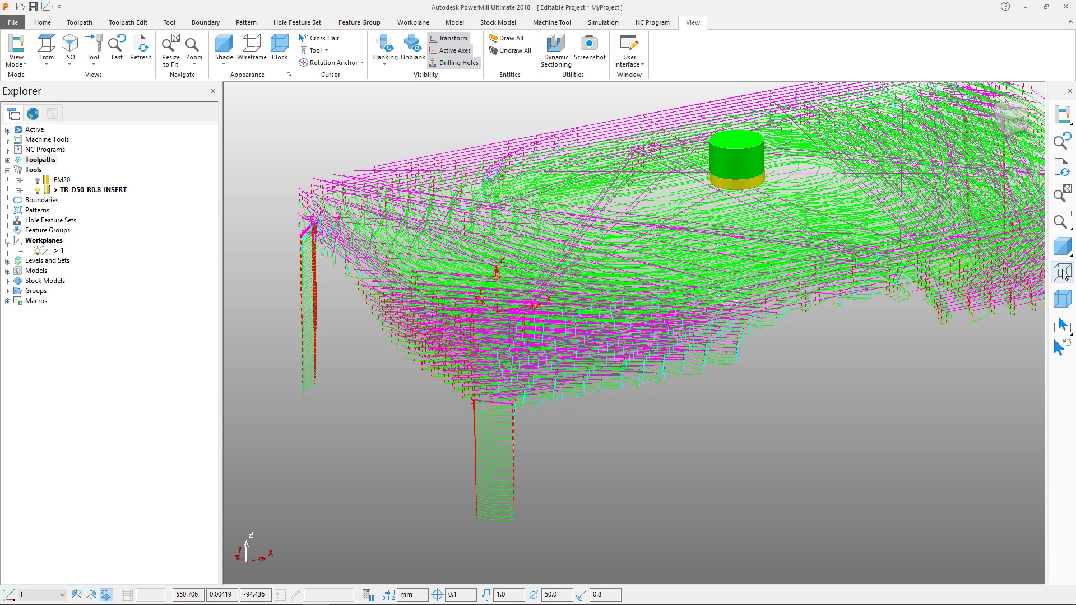
scroll(563, 530, up, 5)
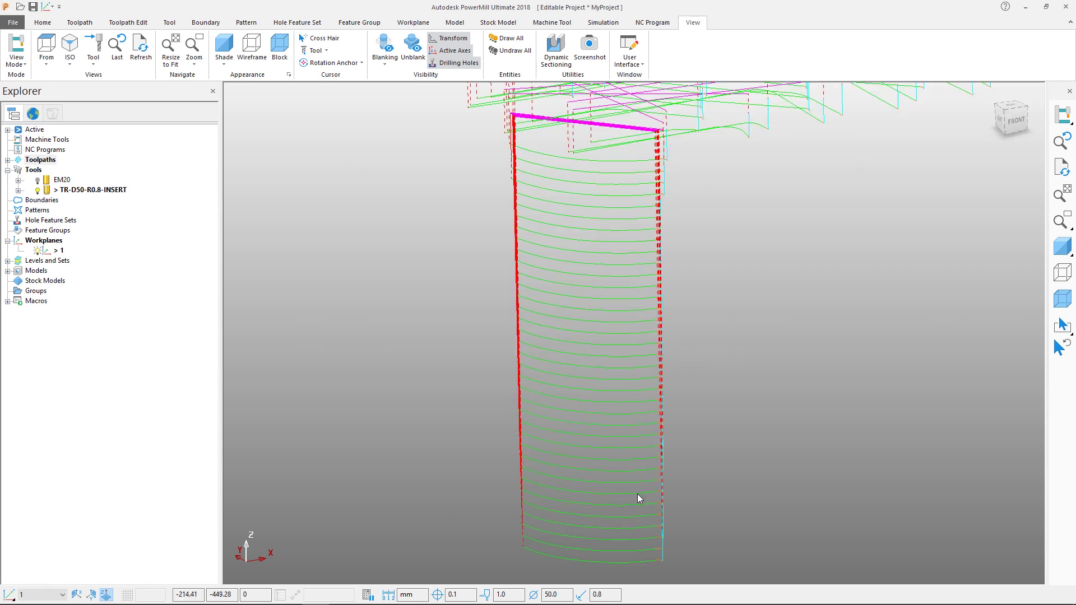
drag(640, 569, 607, 158)
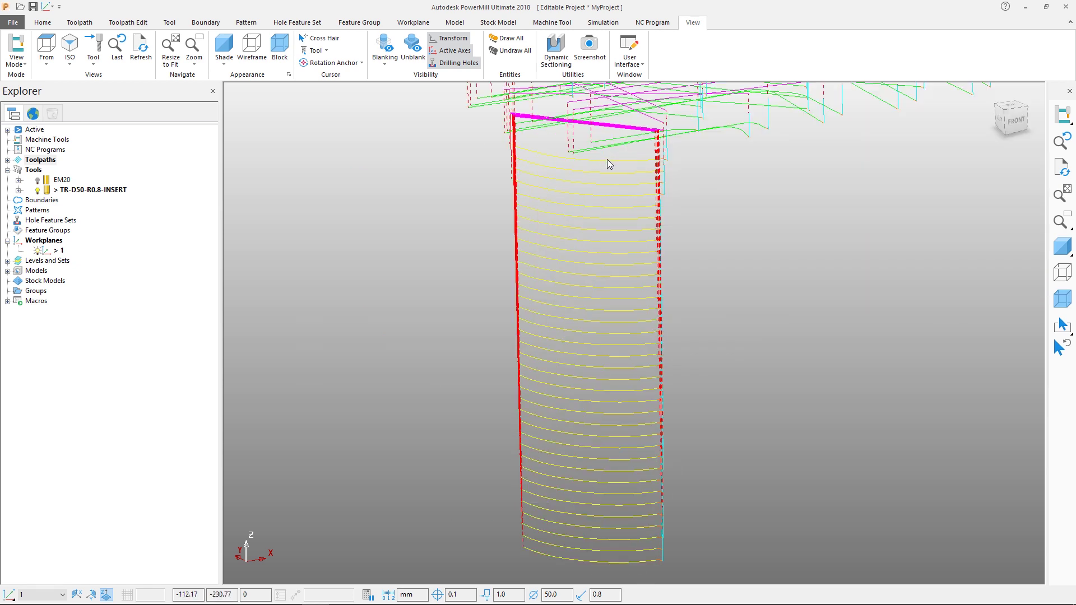
click(127, 23)
Step: Delete the selected corner strip, then select and delete the next strip via Delete Selected Components
click(368, 53)
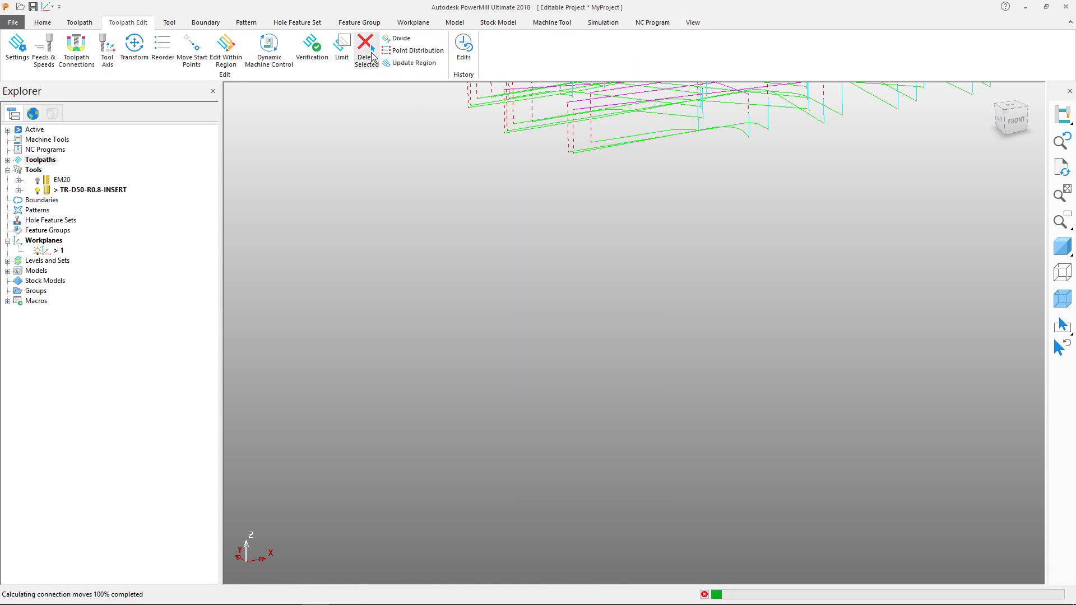
middle_drag(723, 116, 759, 300)
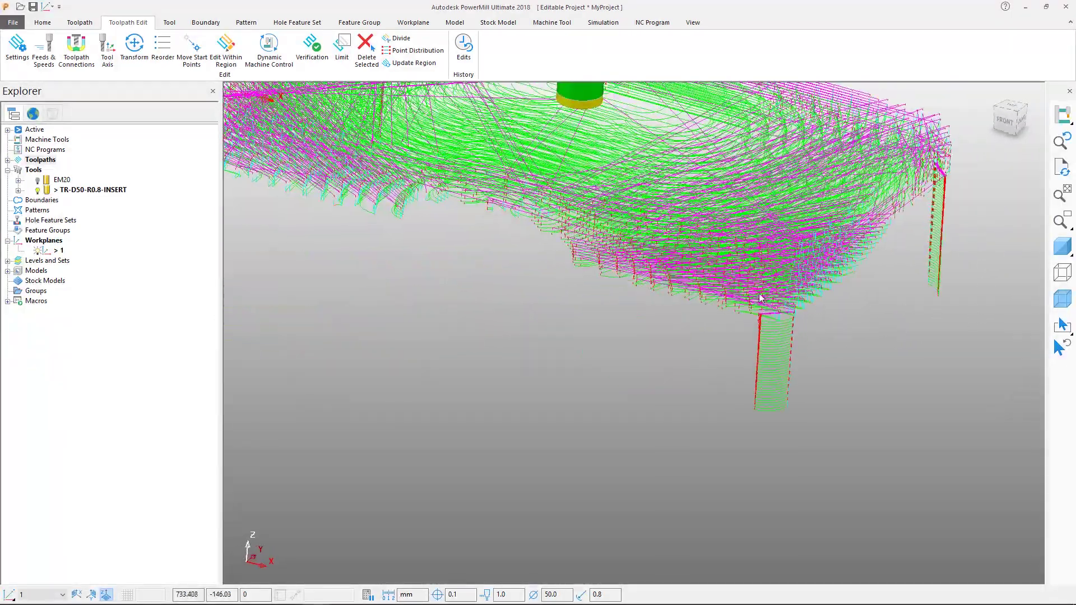
scroll(859, 418, up, 5)
drag(661, 219, 662, 524)
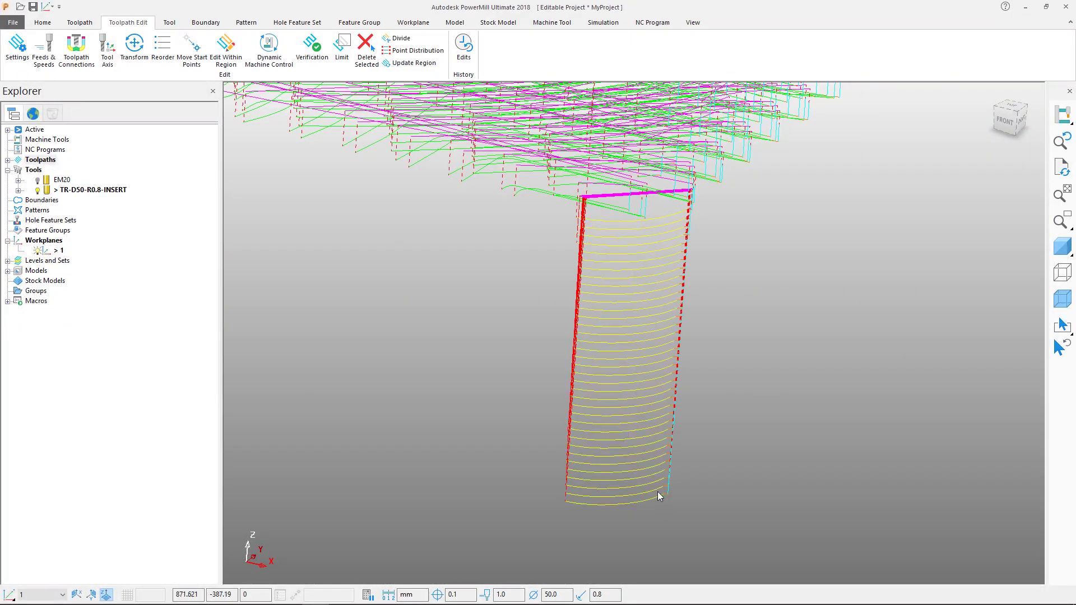
right_click(657, 492)
mouse_move(749, 448)
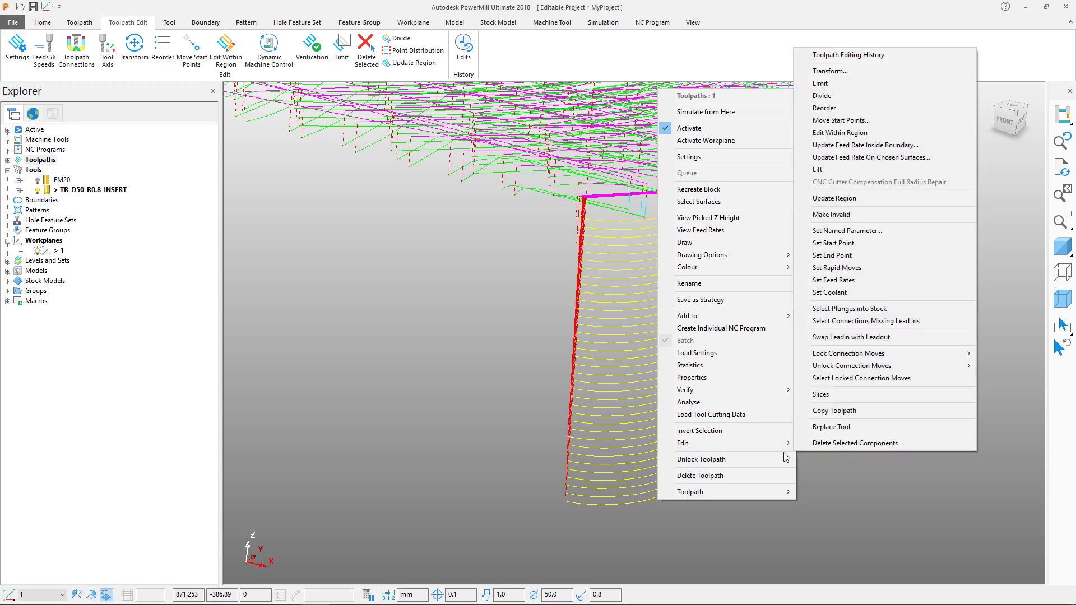
click(825, 442)
Step: Box-select and delete a third corner strip of passes
scroll(794, 306, down, 3)
middle_drag(794, 306, 838, 482)
drag(708, 485, 688, 310)
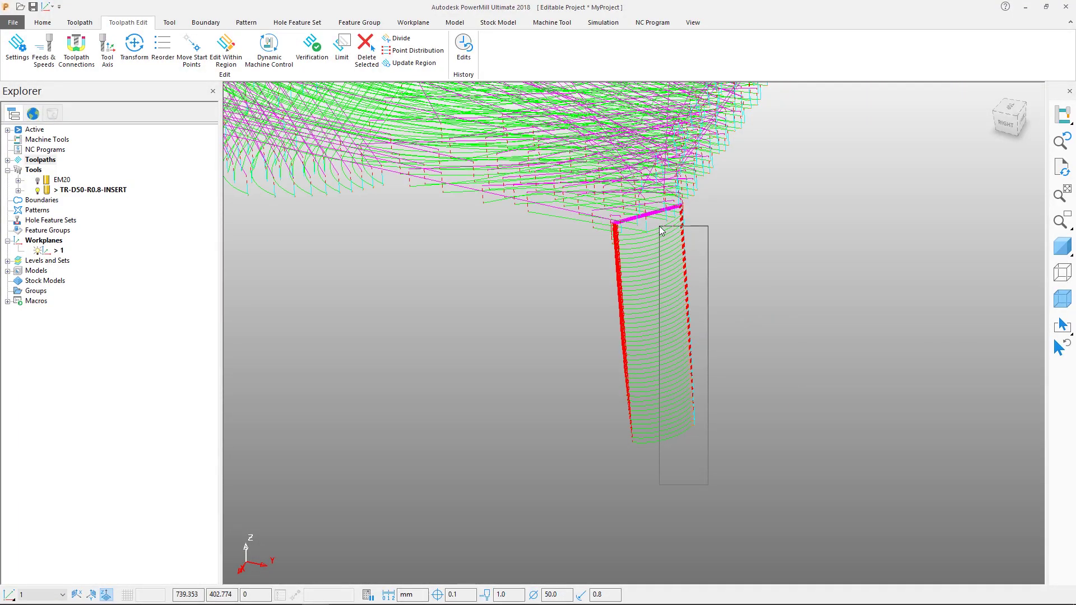
drag(662, 231, 660, 231)
click(367, 47)
Step: Delete the last corner strip, save project MyProject, and fit the toolpath in view
mouse_move(819, 243)
middle_down()
mouse_move(330, 382)
mouse_move(729, 370)
middle_up()
scroll(781, 381, up, 5)
drag(734, 483, 627, 209)
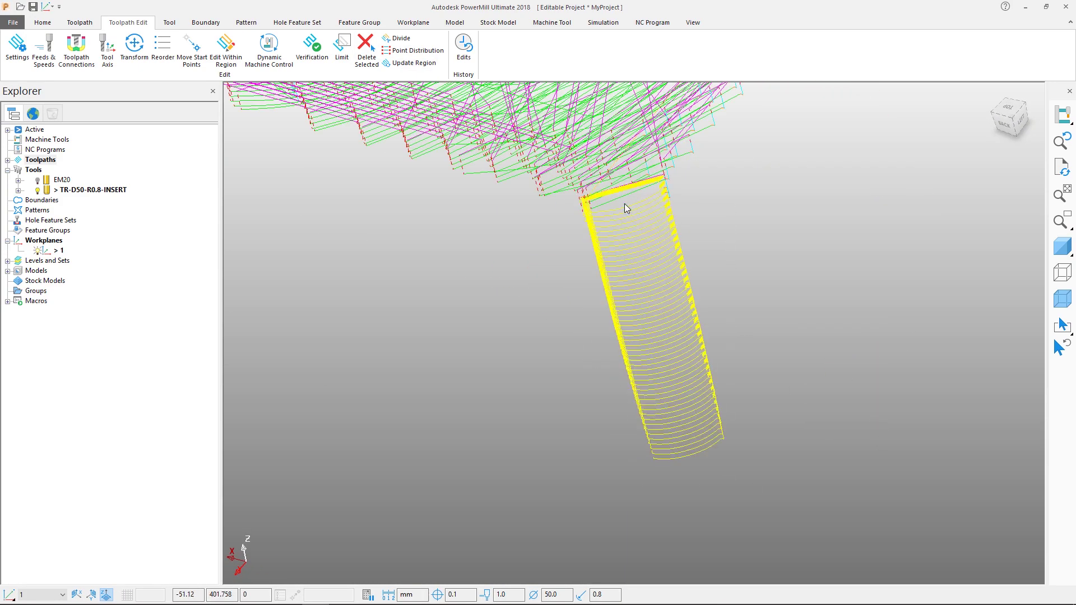
click(367, 48)
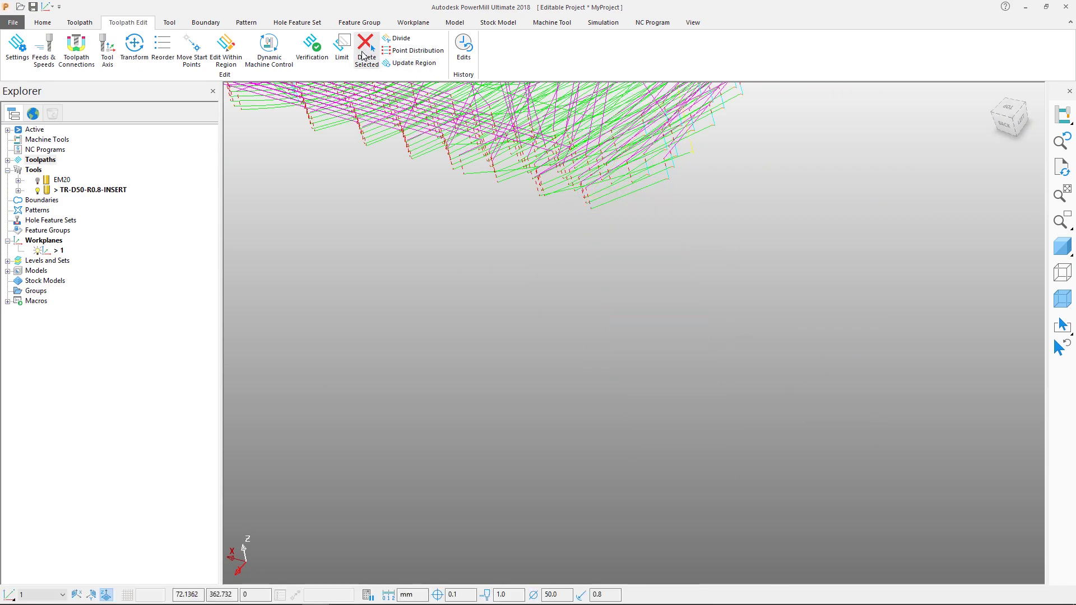
click(33, 7)
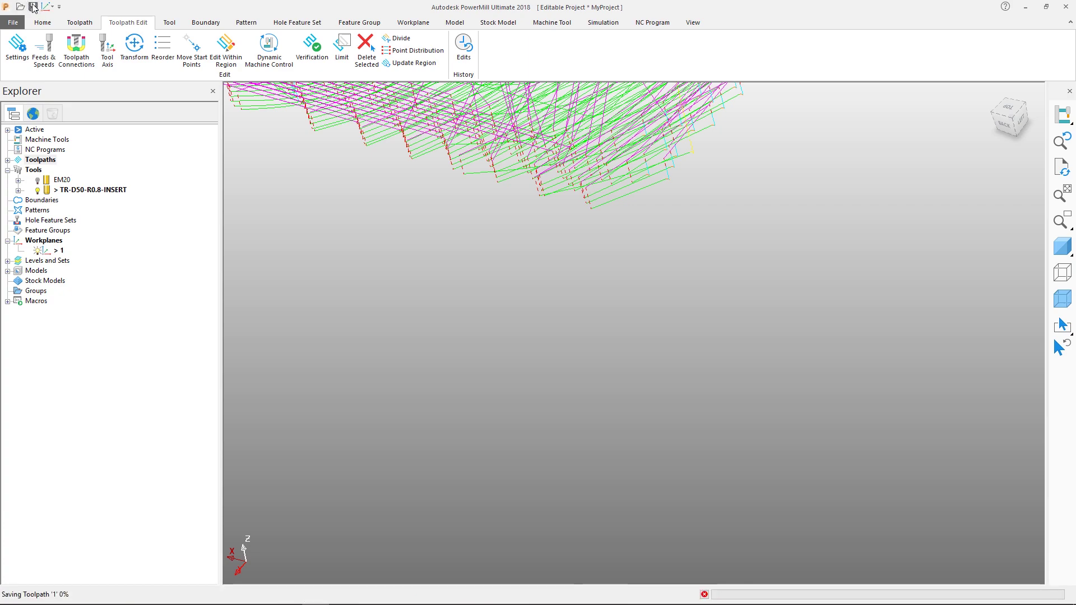
key(ctrl+1)
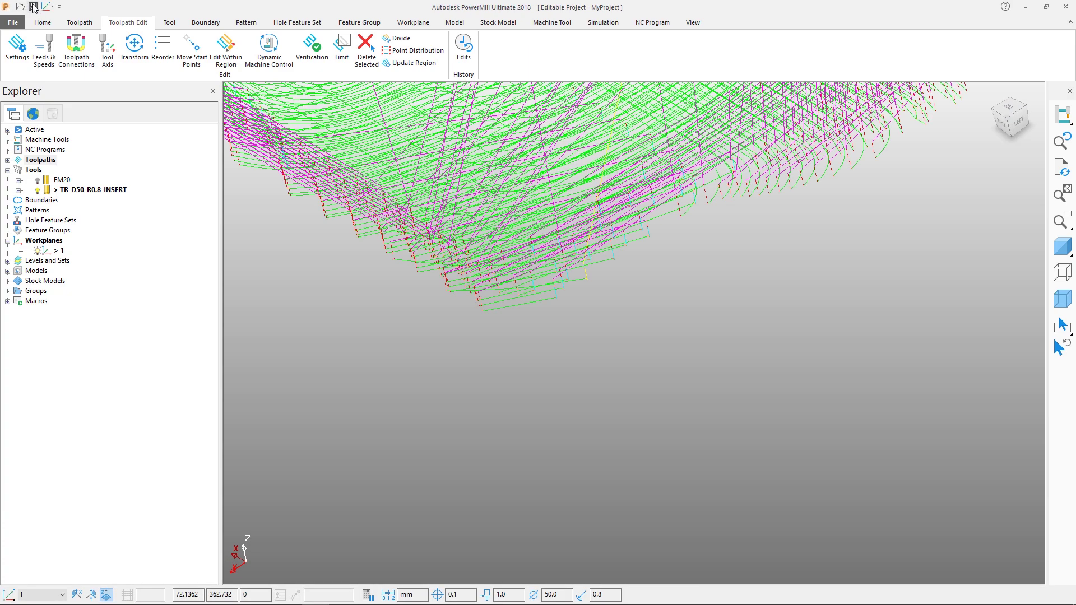